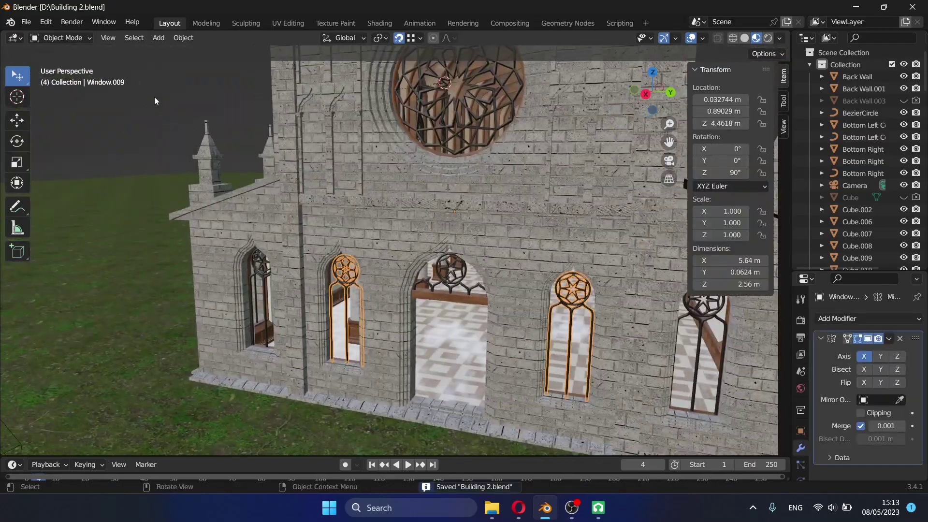
Step: Add a new cube and place it inside the arched opening below the beam
key("shift+a")
left_click(421, 146)
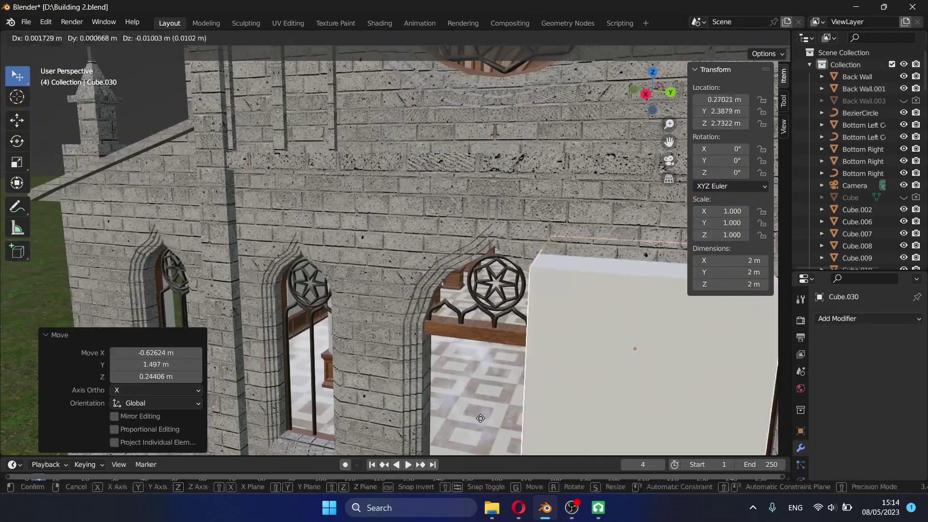
left_click(430, 330)
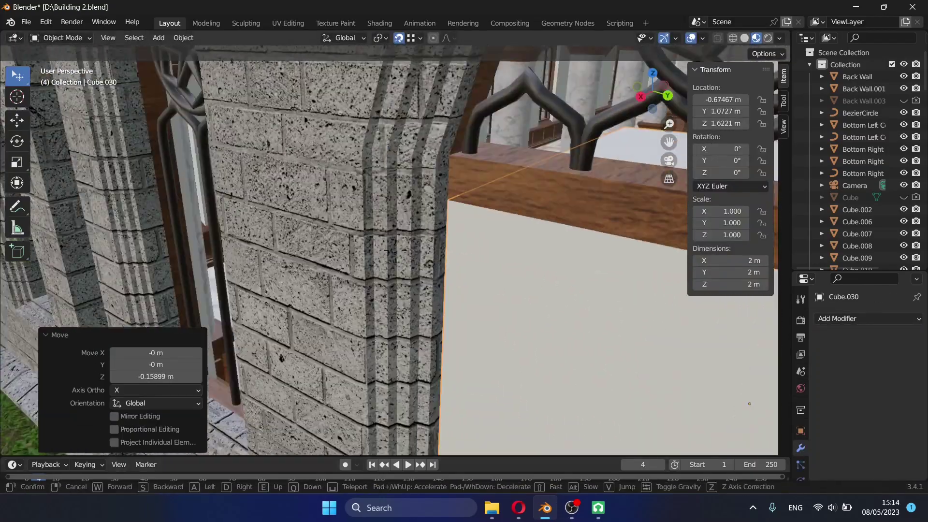
middle_click_drag(396, 250, 606, 323)
Step: In Edit Mode, pull the cube's sides inward along Y to fit the opening
key("Tab")
key("g")
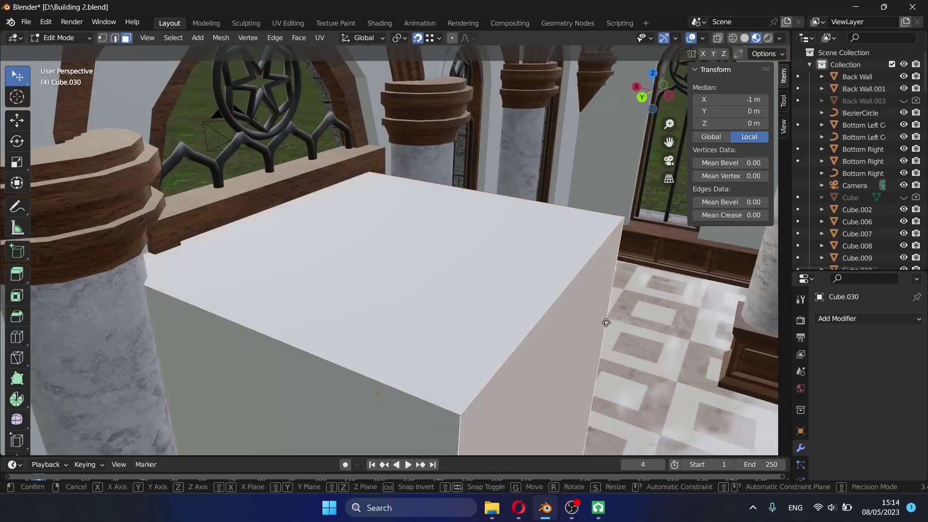
left_click(607, 322)
key("shift+grave")
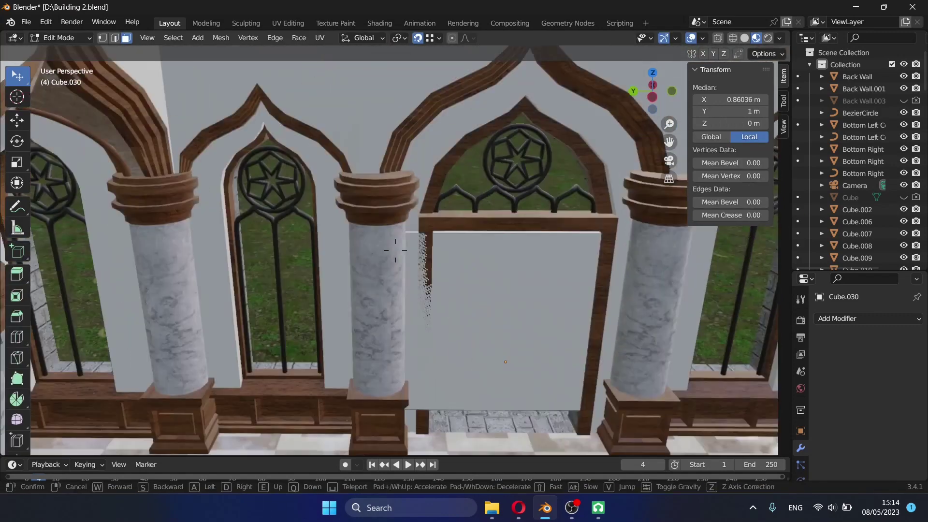
left_click(395, 250)
key("g")
key("y")
left_click(396, 250)
Step: Move the cube's top up to meet the wooden beam, then leave Edit Mode
key("shift+grave")
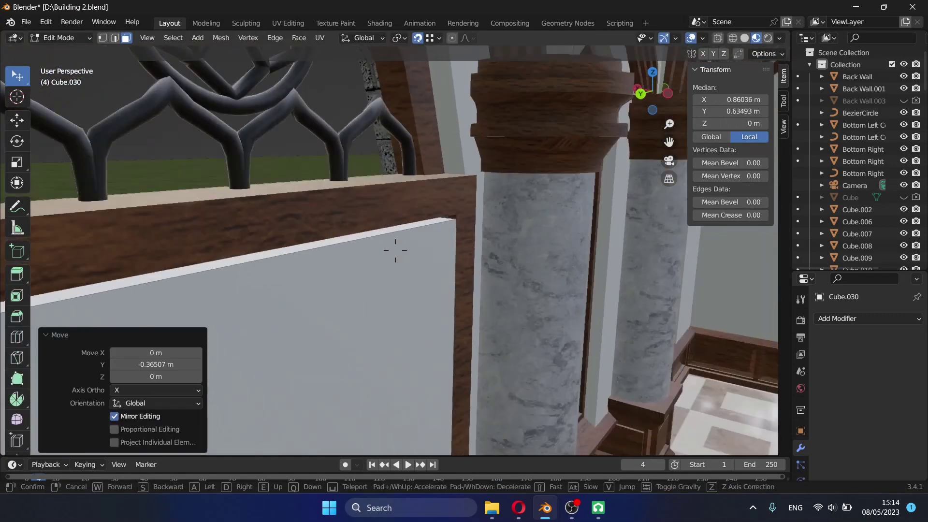
left_click(396, 251)
key("g")
key("shift+grave")
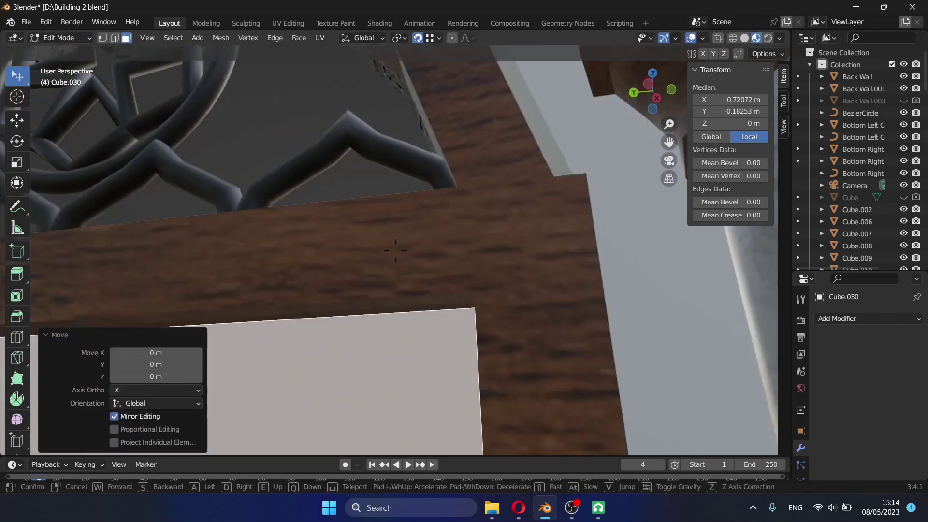
left_click(395, 250)
left_click(475, 266)
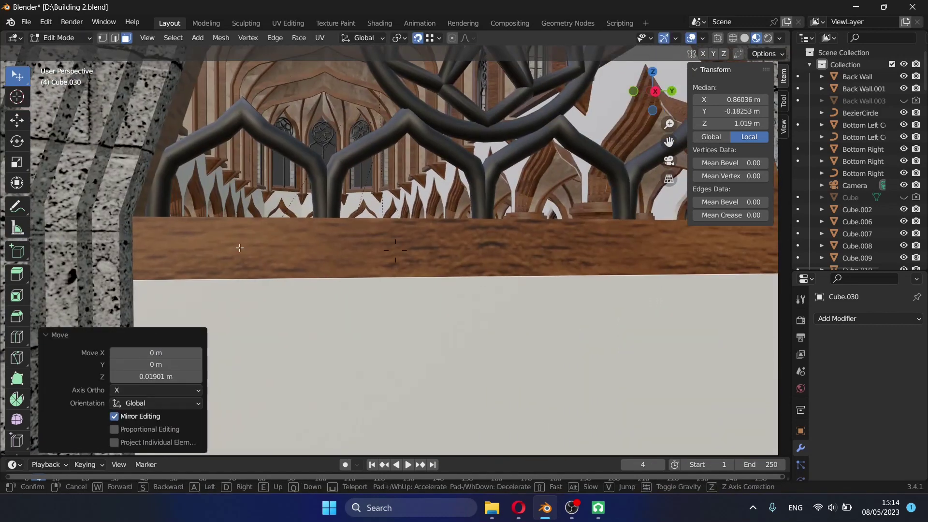
key("Tab")
Step: Select the wall piece holding the wooden beam and enter its Edit Mode
left_click(324, 300)
key("Tab")
key("shift+grave")
left_click(396, 251)
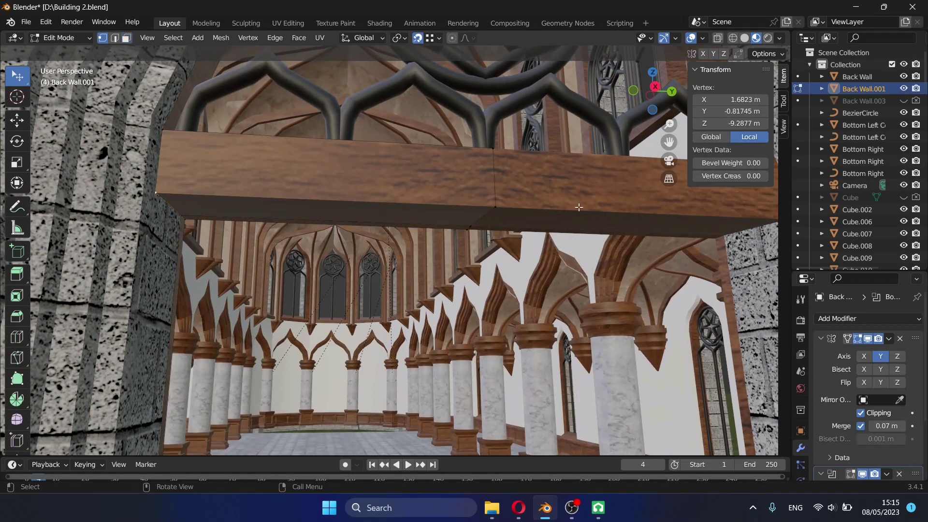
Step: Flatten the wooden beam above the doorway and return to material shading
middle_click_drag(578, 207, 623, 238)
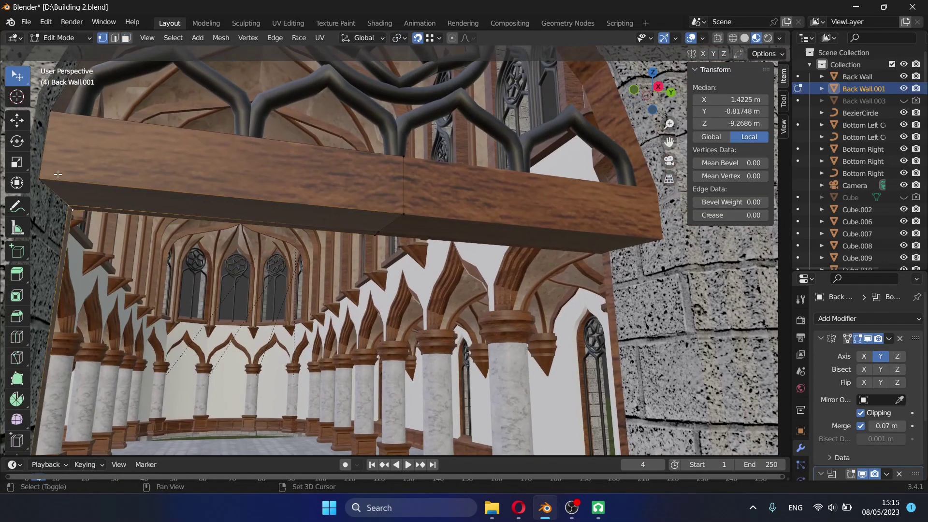
key("Return")
key("Tab")
key("z")
left_click(489, 234)
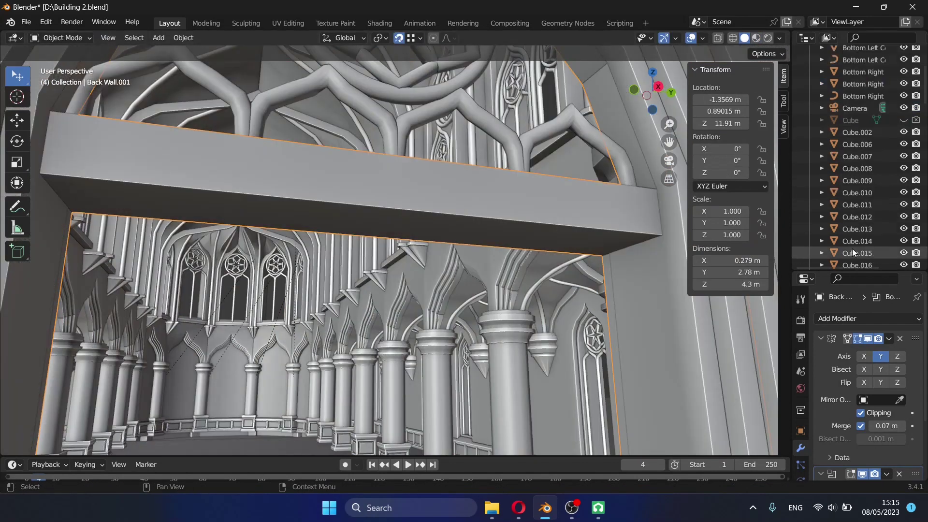
key("z")
Step: Find and select the door panel Cube.030 in the Outliner
left_click(437, 295)
scroll(912, 133, "down", 5)
scroll(906, 125, "down", 5)
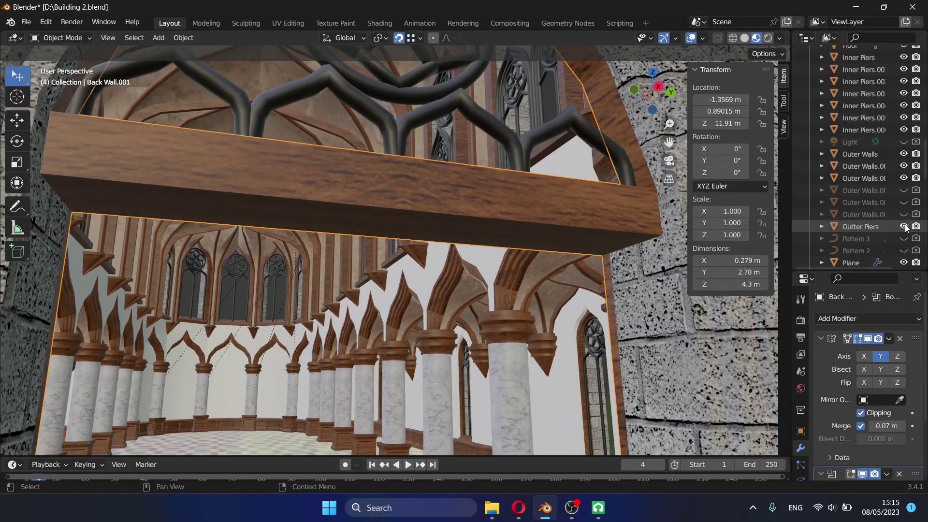
scroll(909, 145, "down", 5)
scroll(917, 164, "down", 5)
scroll(923, 182, "up", 5)
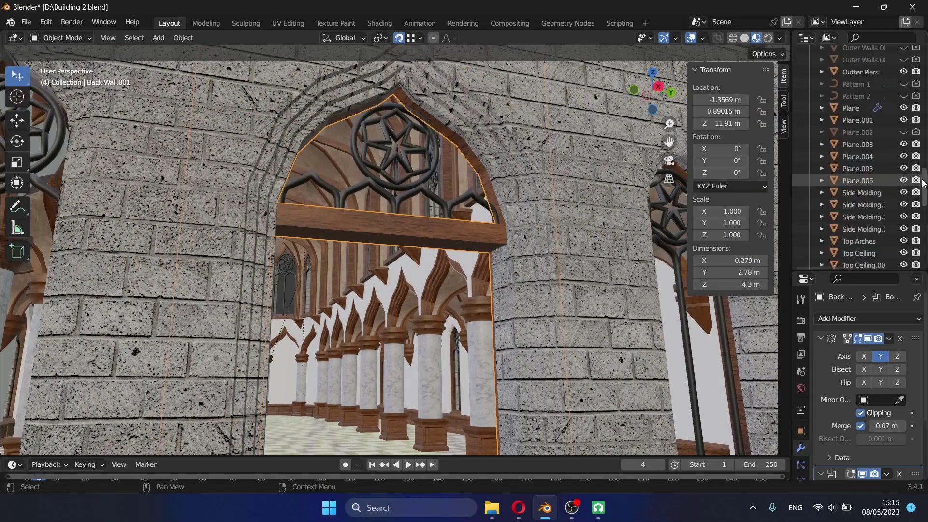
scroll(923, 182, "up", 5)
left_click(858, 163)
Step: Raise Cube.030 about 6.4 m along Z into the arch and edit its mesh
key("g")
key("z")
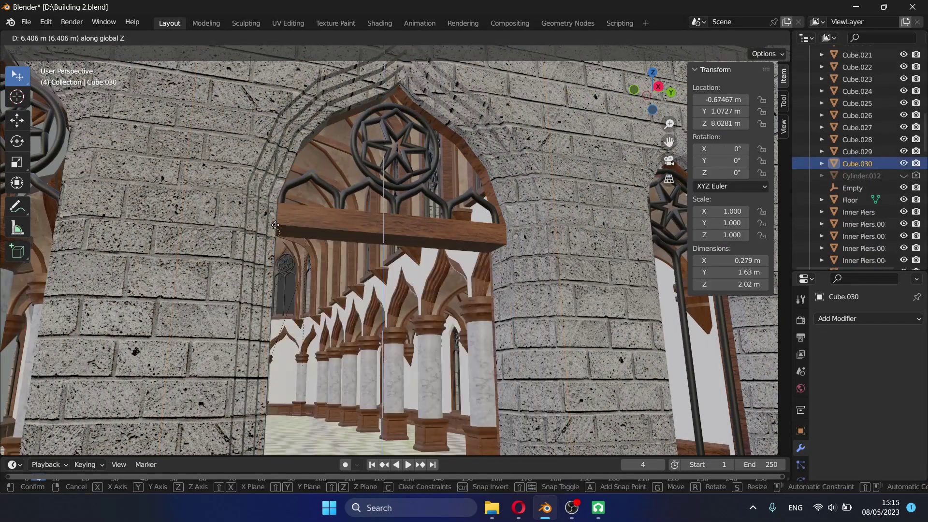
key("Return")
key("shift+grave")
left_click(395, 250)
key("Tab")
Step: Lower the panel's bottom face along Z down to the floor
left_click(423, 256)
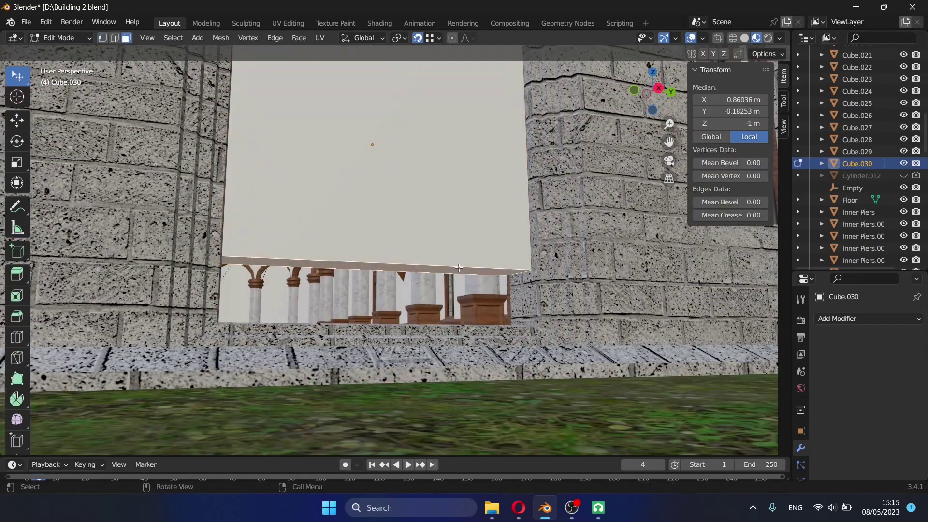
middle_click_drag(423, 255, 339, 305)
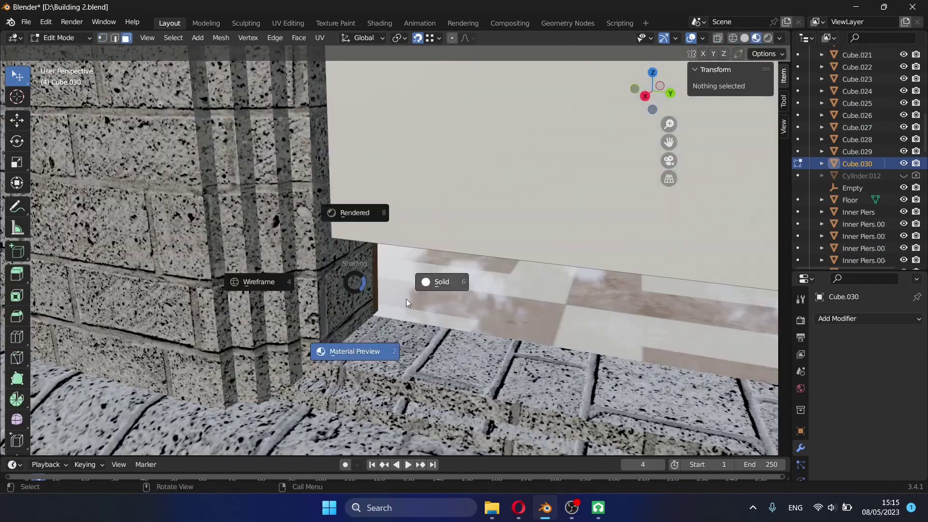
left_click(416, 219)
key("g")
key("z")
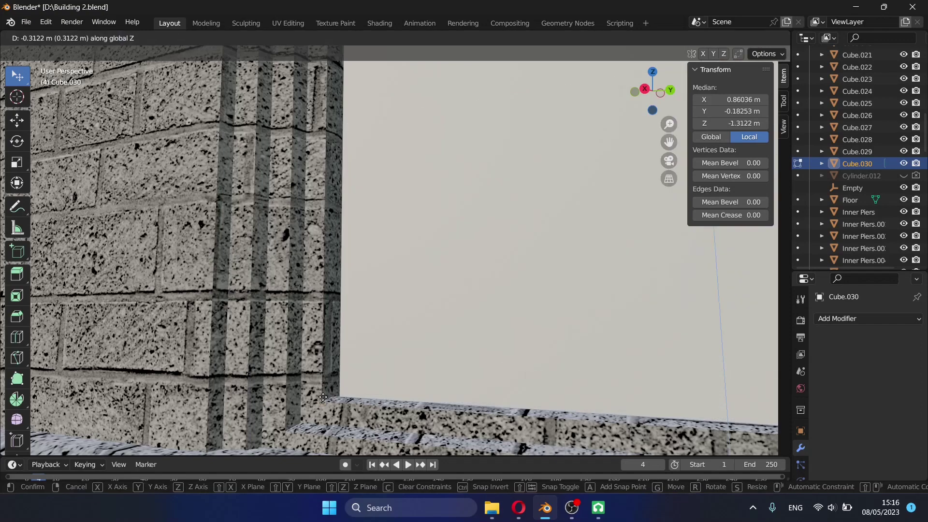
key("Return")
middle_click_drag(416, 219, 401, 336)
Step: Add a vertical loop cut through the middle of the panel
key("ctrl+r")
left_click(594, 262)
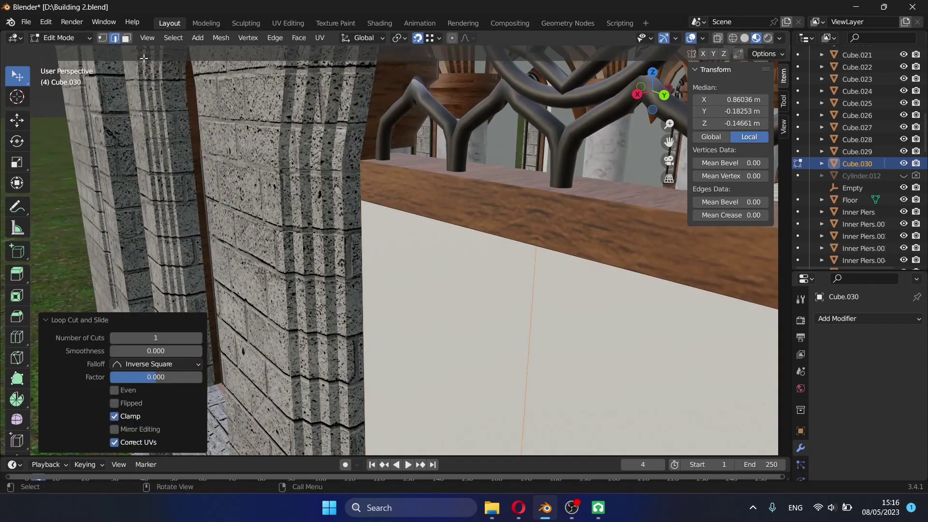
middle_click_drag(530, 280, 599, 290)
scroll(503, 294, "up", 2)
scroll(503, 293, "up", 2)
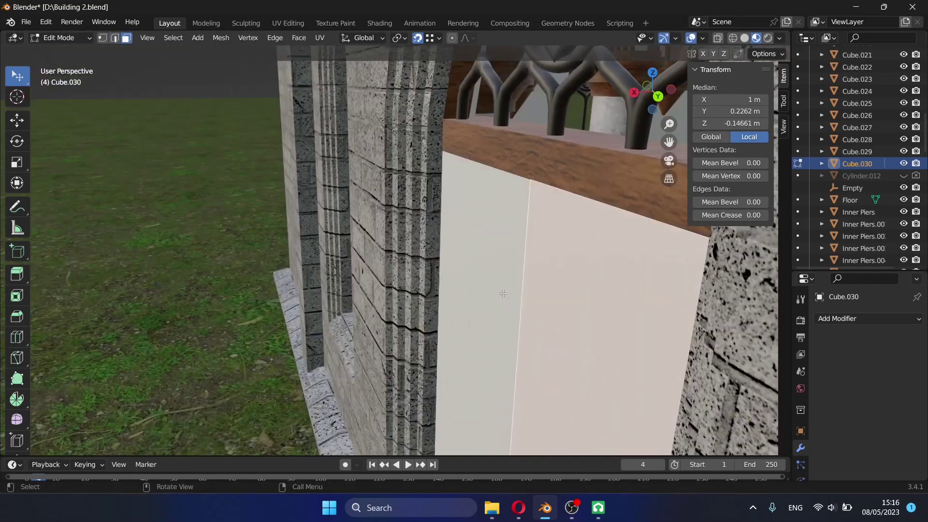
middle_click_drag(447, 91, 435, 206)
Step: Thin the panel's side along X and shift the whole panel along X
key("g")
key("x")
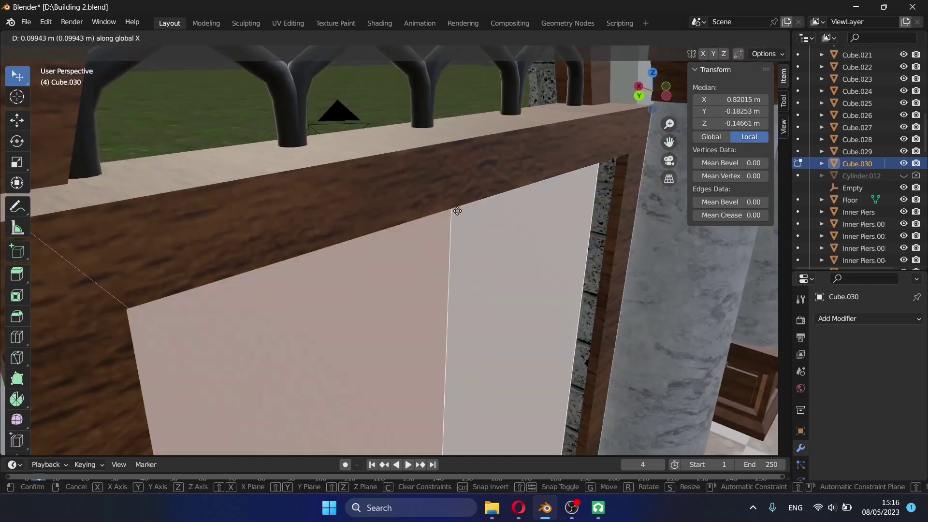
key("Escape")
key("Tab")
key("g")
key("x")
left_click(504, 237)
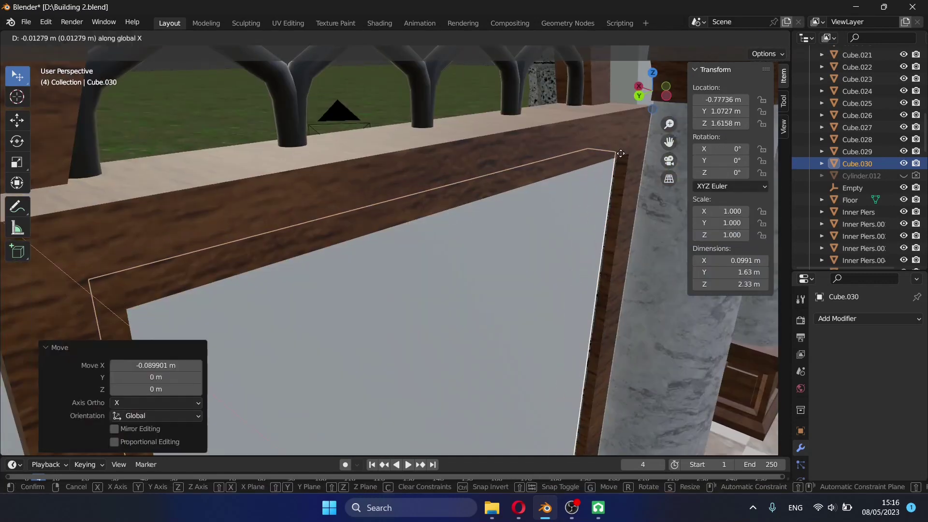
Step: Nudge the panel to about -0.82 m X, flush with the frame, with see-through display on
scroll(504, 237, "up", 3)
middle_click_drag(483, 193, 465, 129)
left_click(522, 162)
key("shift+grave")
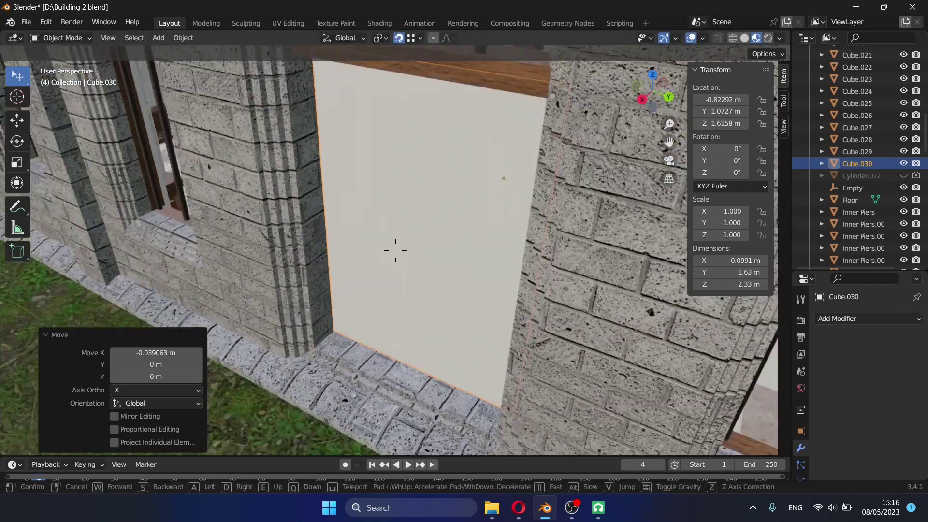
left_click(396, 250)
key("Tab")
left_click(302, 274)
key("alt+z")
Step: Switch to edge selection and pick a vertical edge of the door panel
left_click(303, 274)
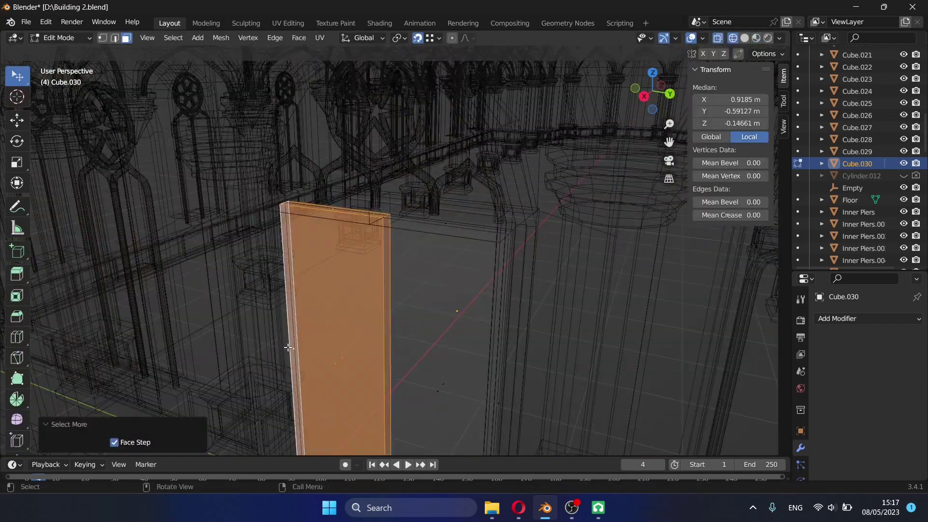
key("Tab")
middle_click_drag(303, 275, 130, 49)
key("Tab")
left_click(114, 38)
left_click(422, 314)
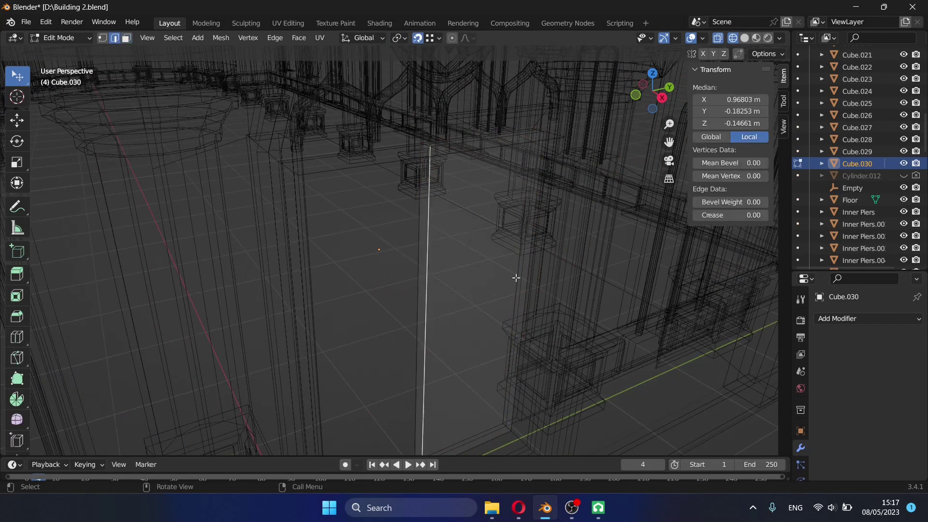
key("alt+z")
key("KP_Decimal")
key("g")
key("g")
Step: Add four evenly spaced horizontal loop cuts across the door
right_click(401, 390)
key("ctrl+r")
key("4")
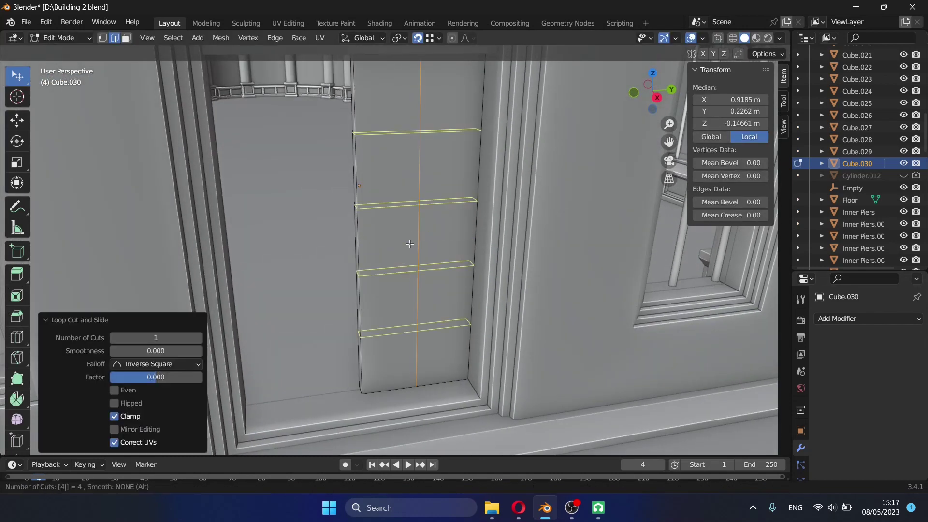
right_click(413, 241)
scroll(413, 241, "down", 3)
Step: Inset the left leaf's ten squares individually by 0.0338 m to form recessed panels
left_click(411, 190)
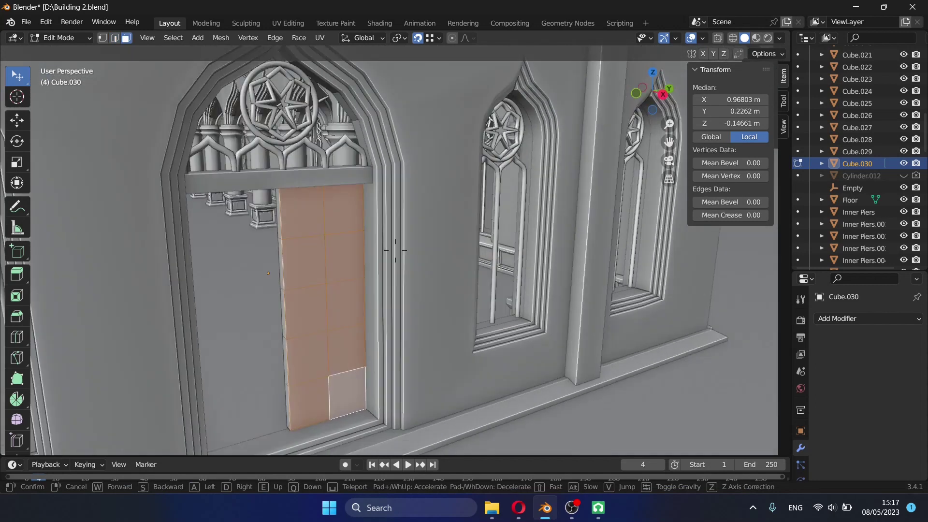
middle_click_drag(433, 329, 324, 273)
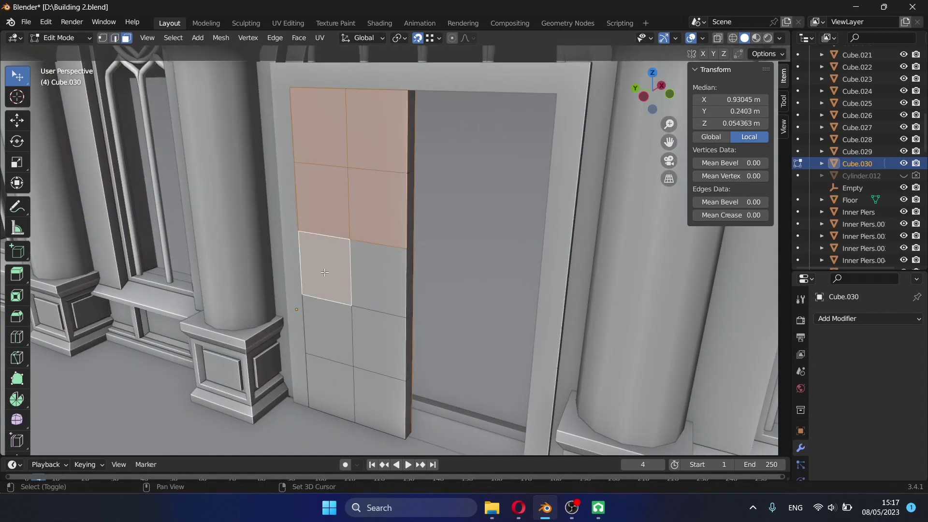
key("i")
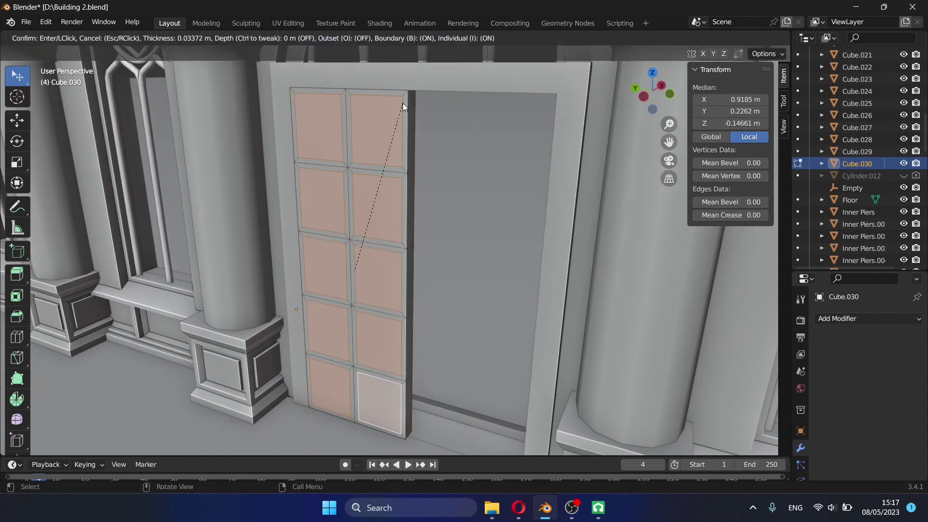
left_click(402, 103)
left_click(301, 41)
left_click(373, 95)
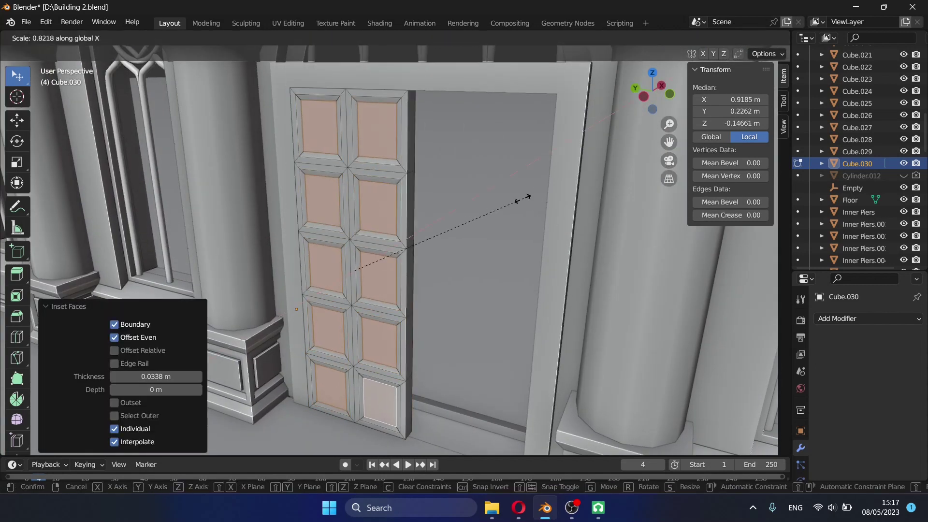
left_click(516, 187)
key("Tab")
Step: Split off an image editor area and give the door Cube Projection UVs
scroll(611, 177, "down", 3)
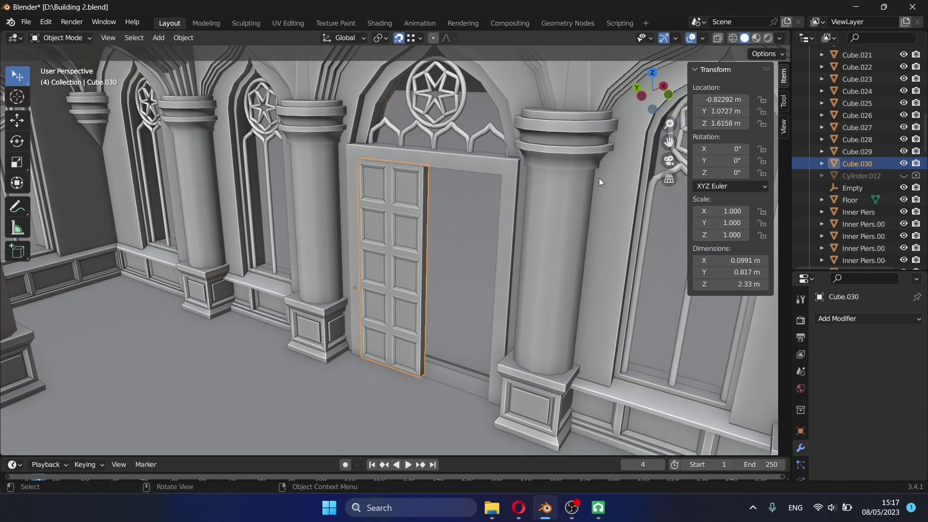
left_click_drag(2, 32, 231, 121)
left_click(13, 38)
left_click(58, 73)
key("Tab")
key("u")
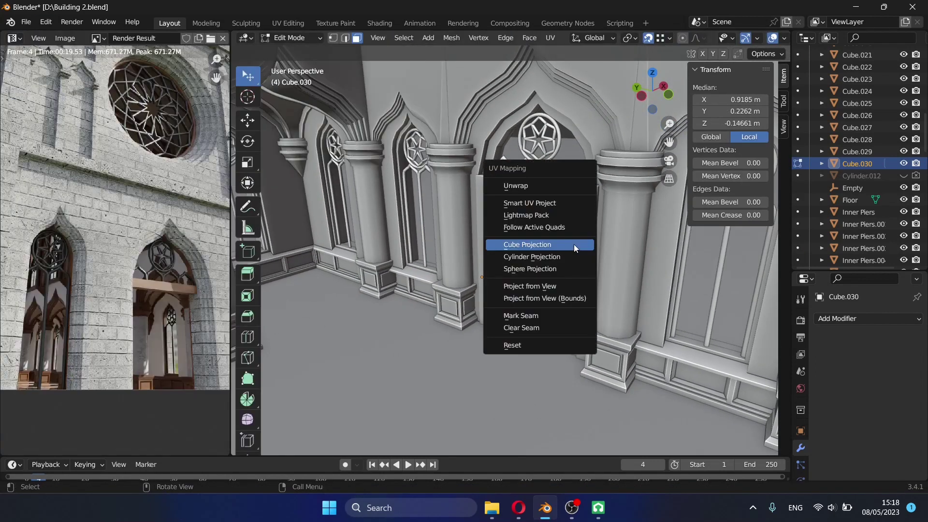
left_click(556, 246)
left_click(222, 41)
key("Tab")
Step: Try Material.001 and Material.003 on the door, then assign Wood
left_click(869, 319)
left_click(801, 445)
left_click(822, 370)
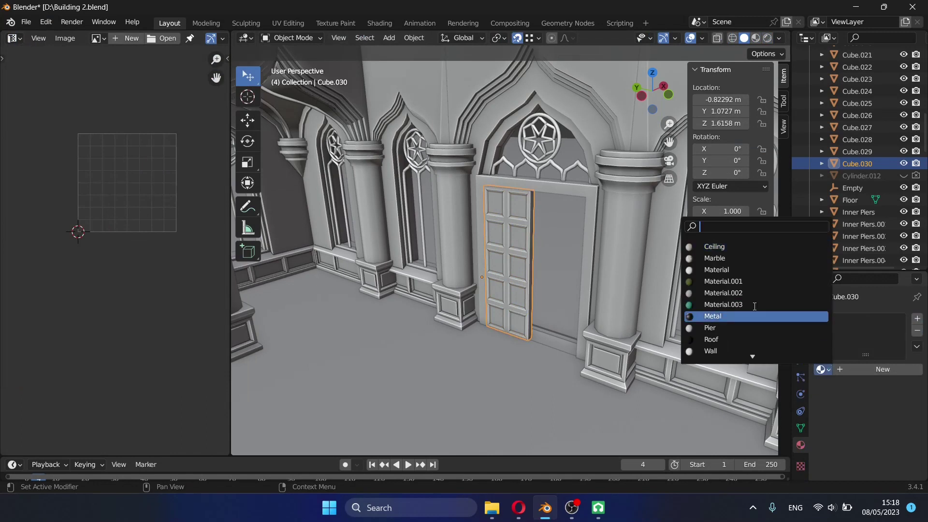
left_click(732, 280)
key("z")
scroll(553, 275, "up", 5)
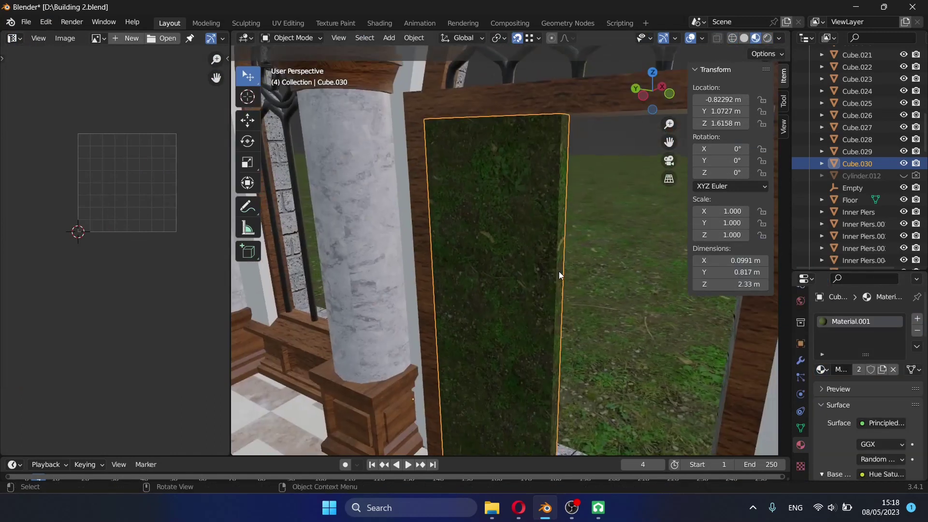
left_click(822, 370)
left_click(801, 316)
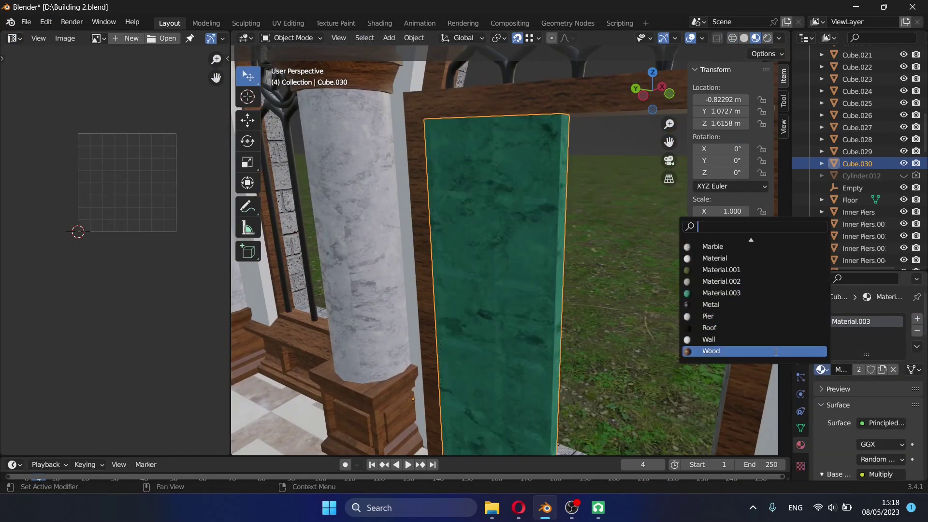
left_click(776, 351)
Step: Inspect the materials on the piers, floor, back wall and window wall
left_click(376, 307)
left_click(256, 420)
left_click(440, 202)
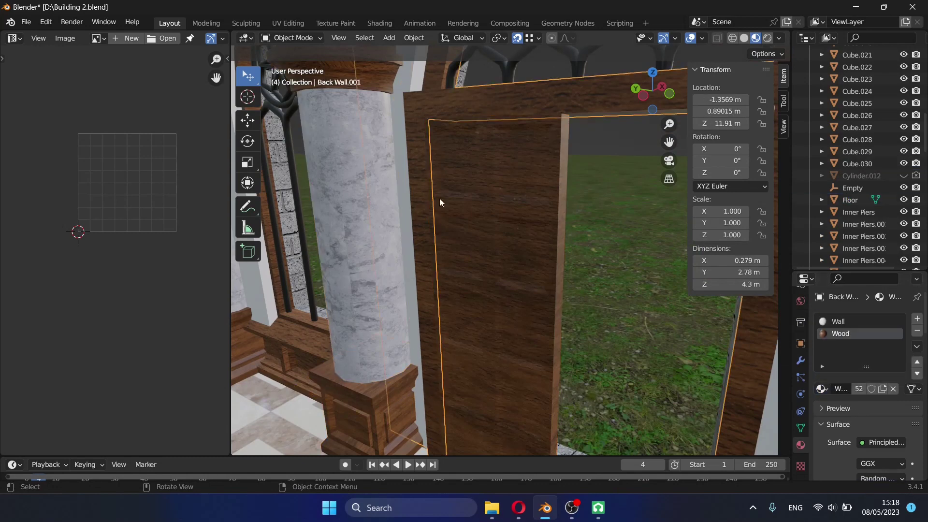
left_click(560, 198)
middle_click_drag(559, 198, 560, 160)
left_click(556, 339)
middle_click_drag(556, 339, 556, 300)
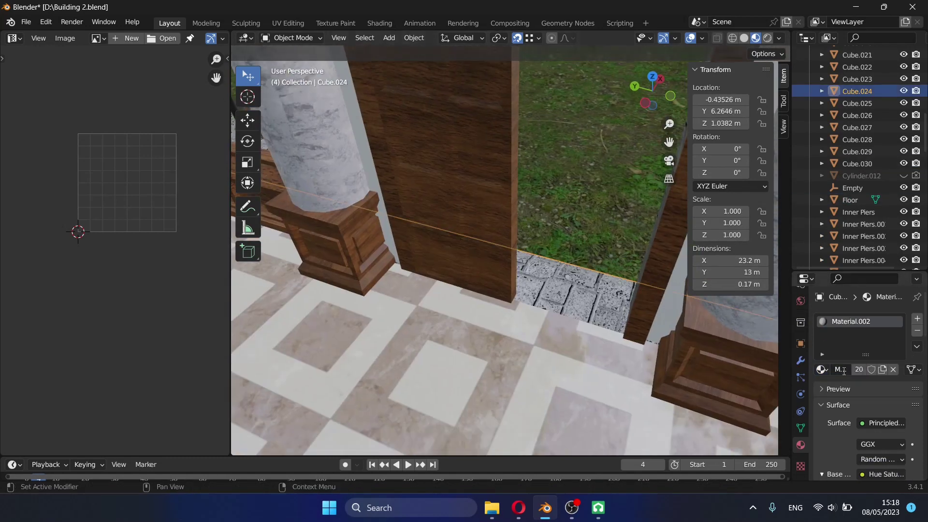
scroll(590, 335, "down", 5)
left_click(590, 335)
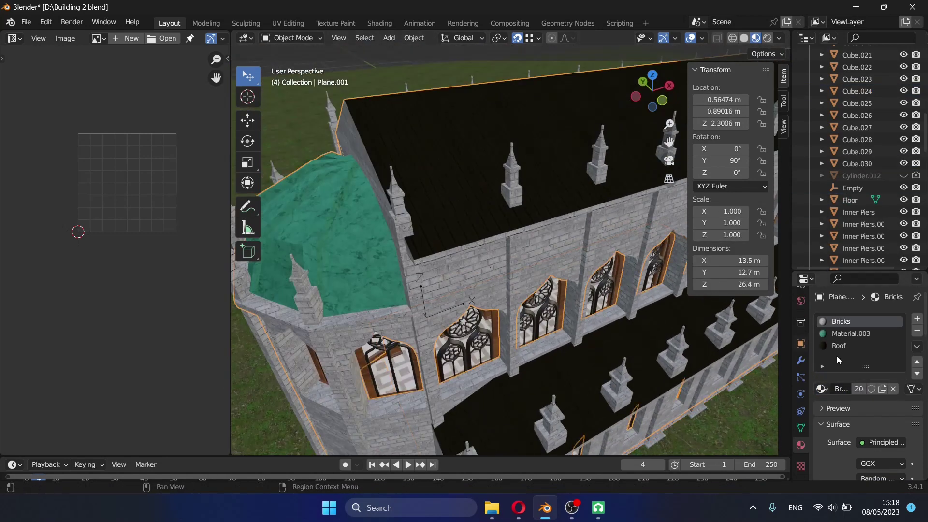
left_click(822, 389)
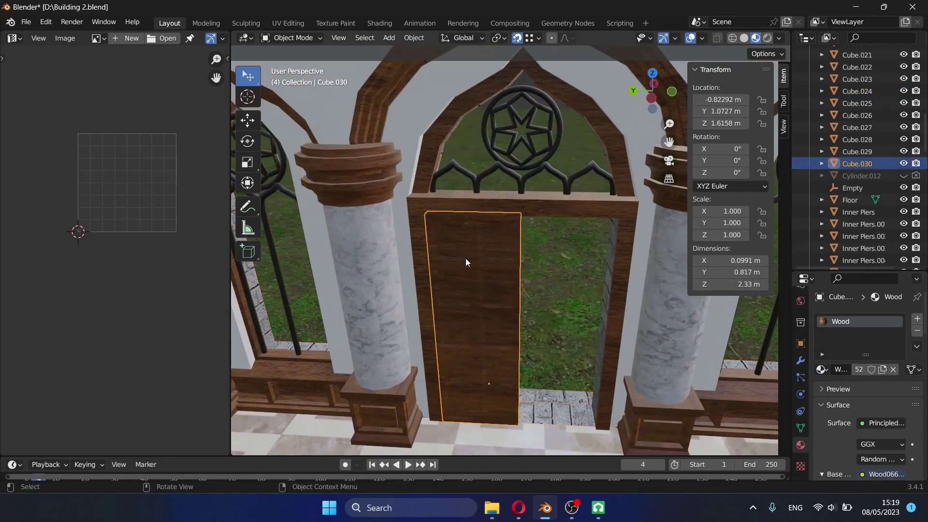
Step: Snap the 3D cursor to a door corner vertex and set the door's origin there
key("Tab")
key("1")
left_click(433, 310)
key("shift+s")
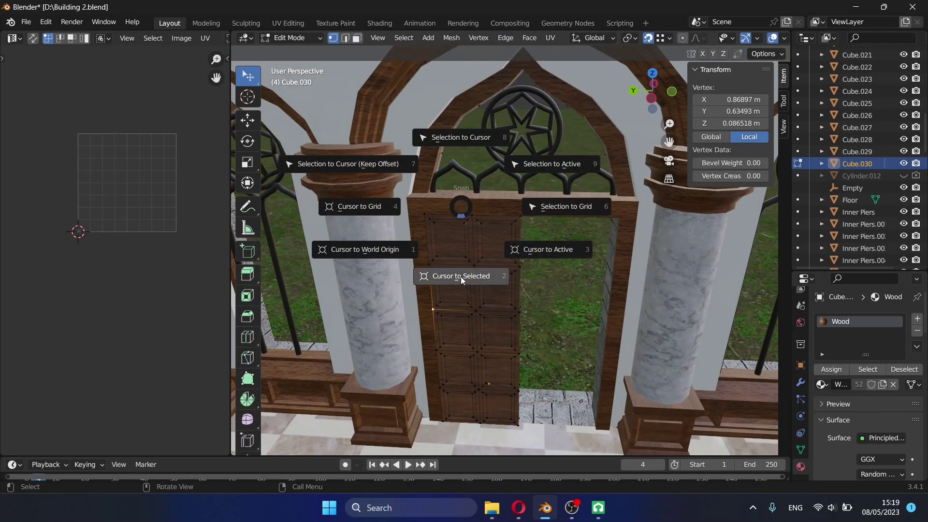
left_click(460, 276)
key("Tab")
left_click(414, 38)
left_click(520, 240)
Step: Duplicate the door in place as Cube.031, mirrored with Scale Y -1
key("shift+d")
right_click(533, 283)
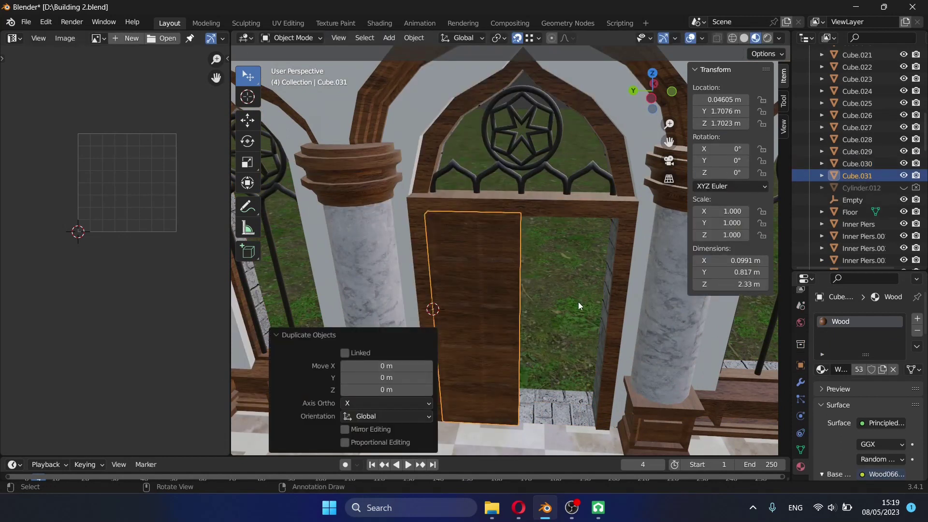
key("Escape")
Step: Save the file and view the double door through the camera
mouse_move(725, 226)
middle_mouse_down()
mouse_move(538, 295)
mouse_move(510, 110)
middle_mouse_up()
left_click(477, 352)
key("ctrl+s")
key("KP_0")
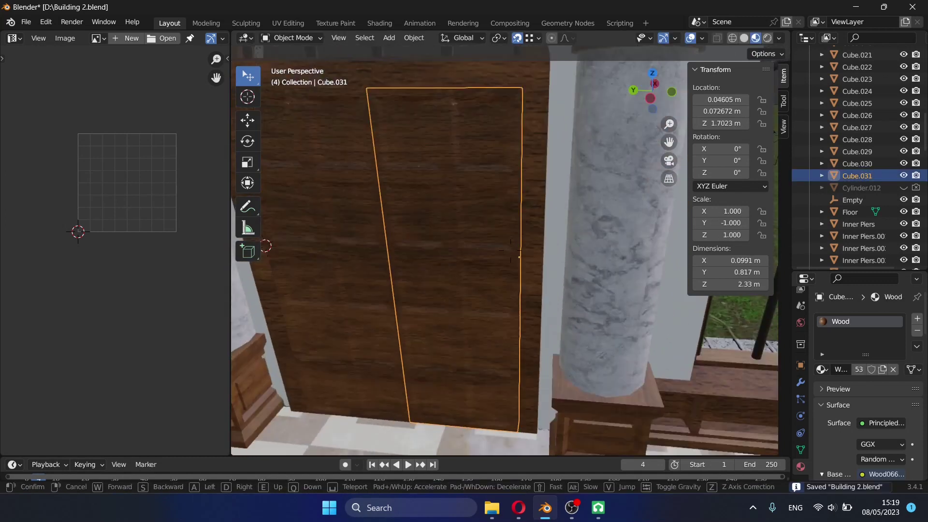
key("shift+grave")
key("Return")
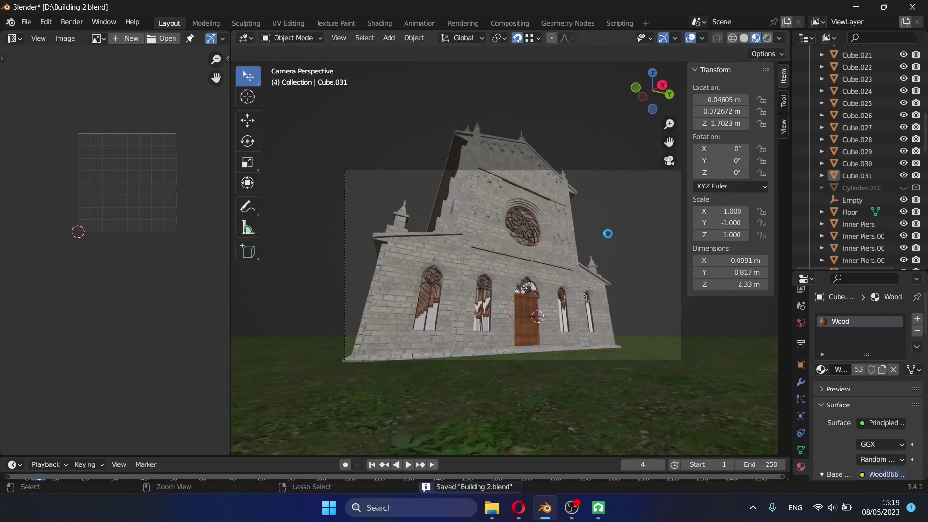
key("F12")
scroll(588, 379, "down", 1)
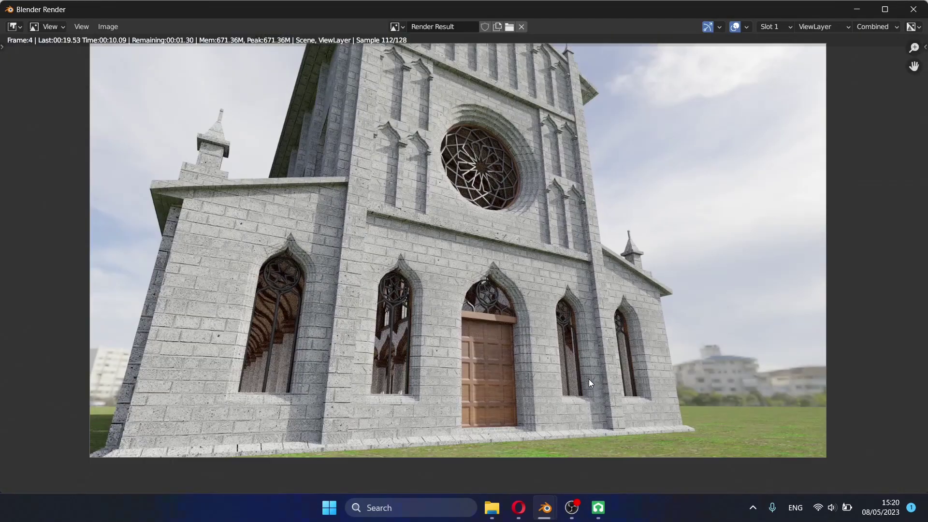
middle_click_drag(589, 379, 592, 405)
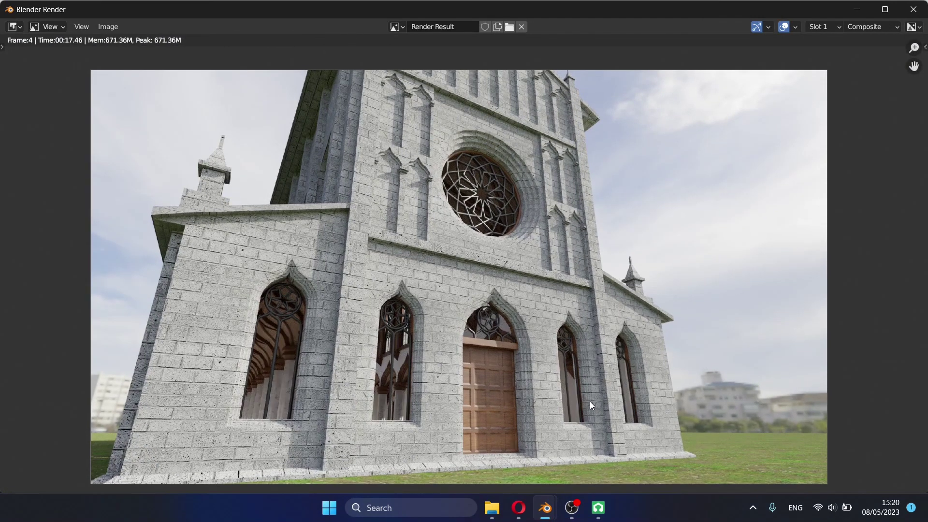
left_click(914, 9)
Step: Walk back to frame the church's side wall, align the camera to that view, and render it
key("shift+grave")
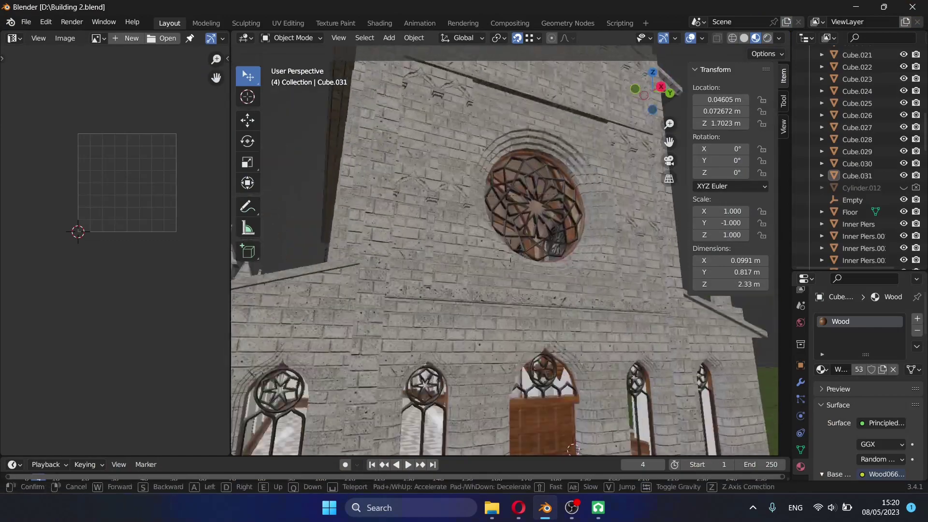
key("s")
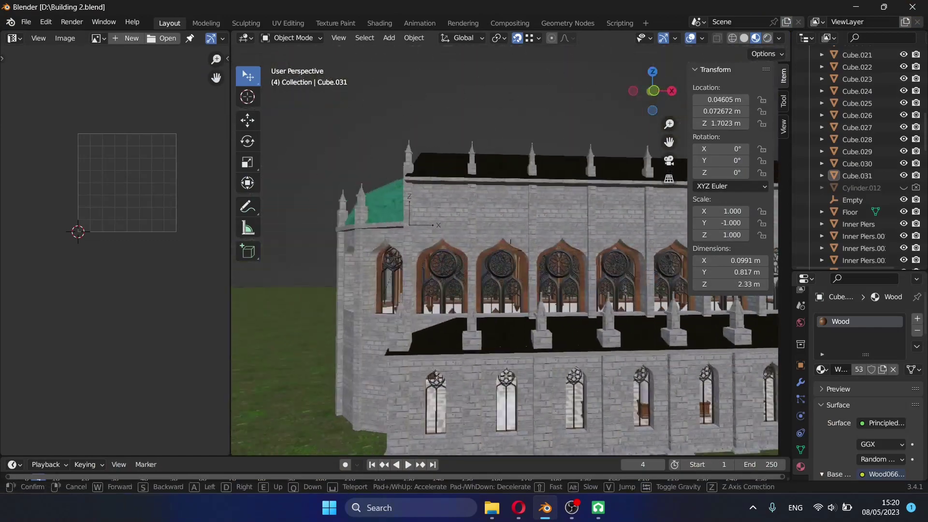
key("KP_0")
left_click(532, 321)
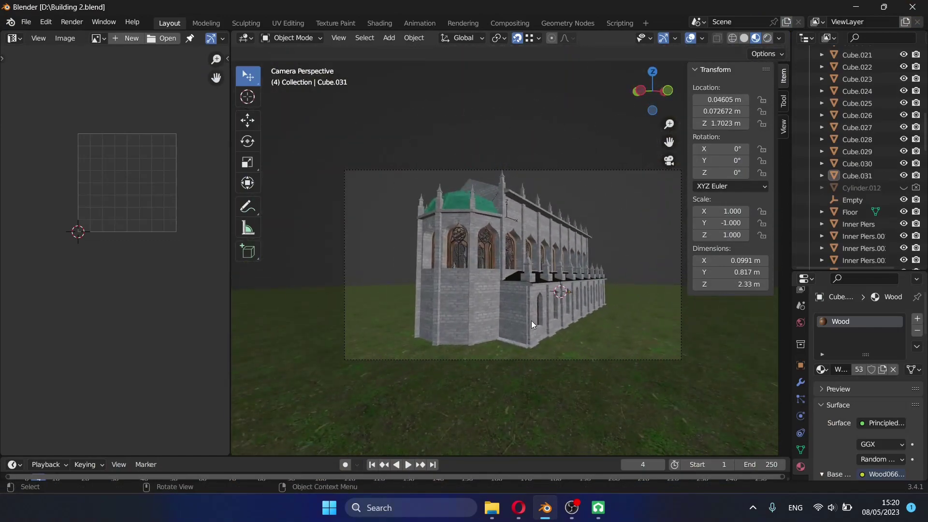
key("F12")
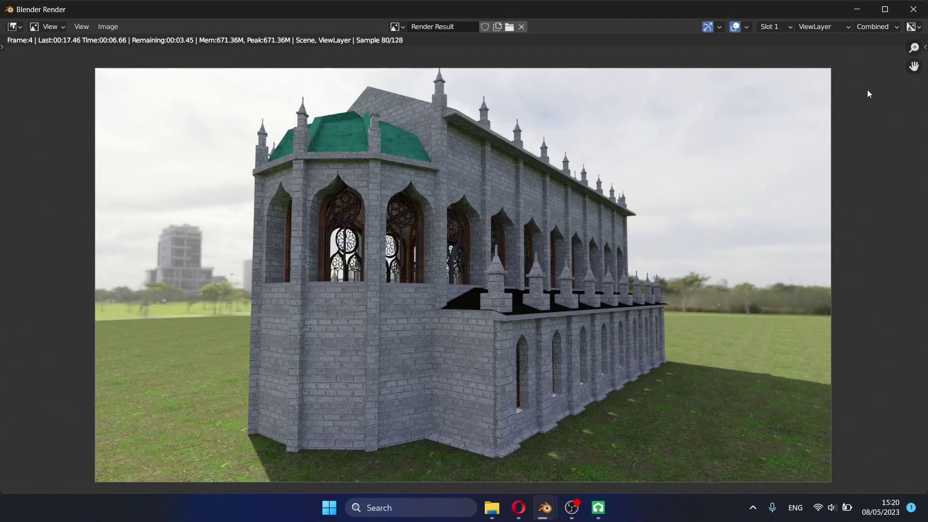
left_click(914, 9)
key("shift+grave")
Step: Select the arrayed Window tracery, collapse its modifiers and disable Mirror in the viewport
key("w")
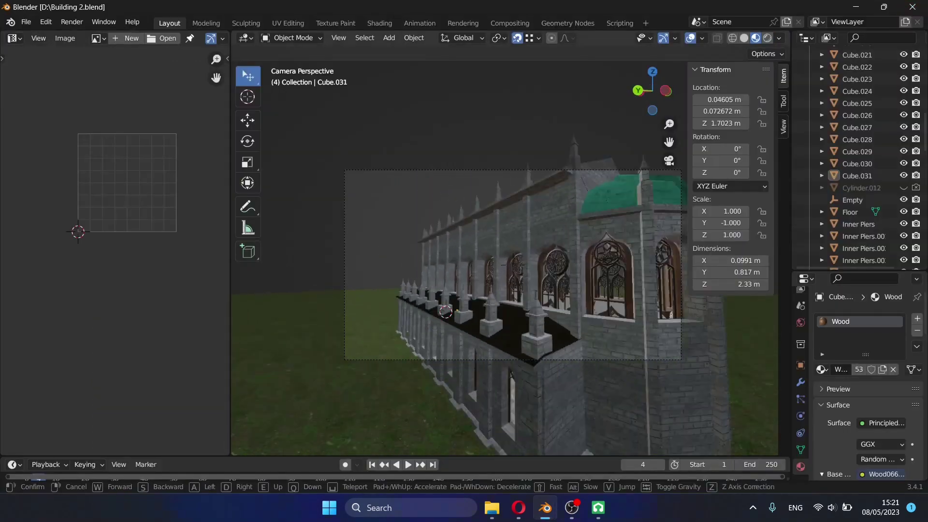
left_click(505, 264)
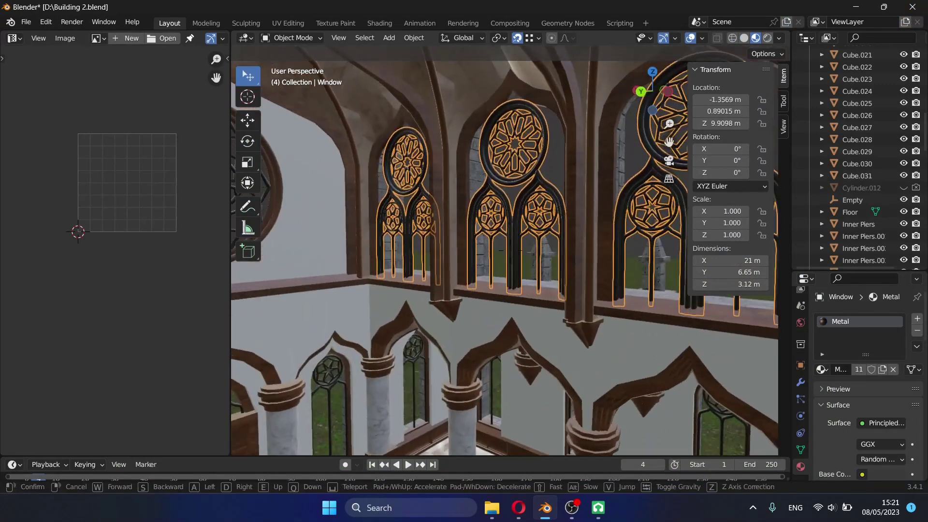
left_click(801, 382)
left_click(875, 341, "ctrl")
key("shift+grave")
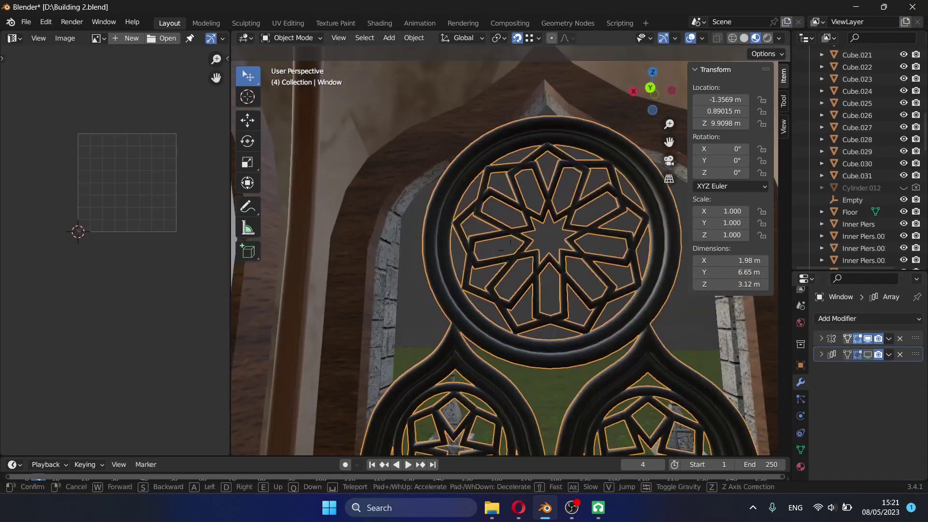
left_click(505, 250)
left_click(868, 338)
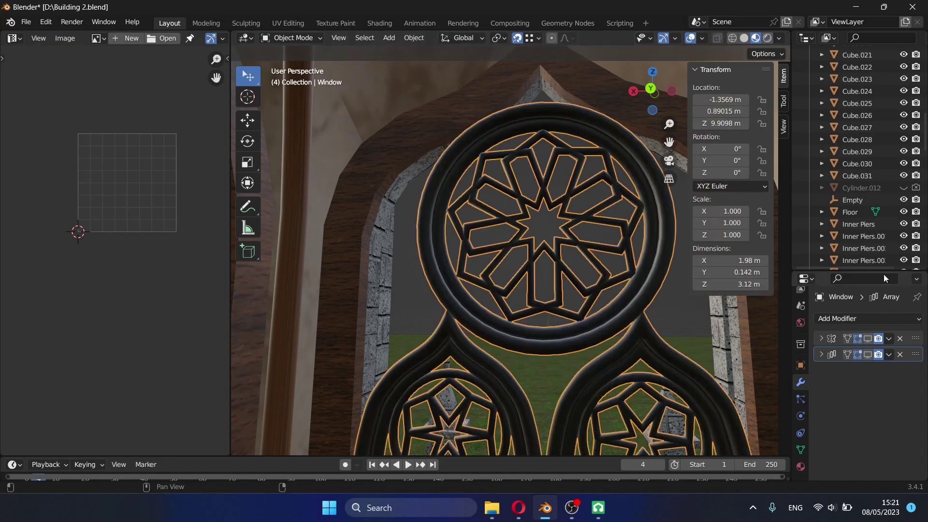
Step: Hide the Window object in the Outliner, then select and expand Window.001
mouse_move(883, 274)
left_mouse_down()
mouse_move(875, 297)
mouse_move(875, 409)
left_mouse_up()
scroll(867, 338, "down", 5)
left_click(904, 314)
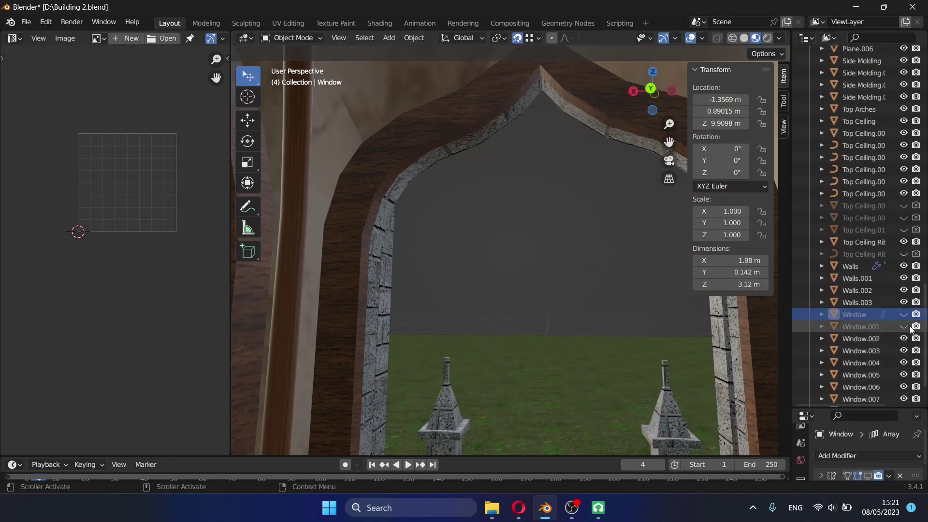
left_click(861, 327)
key("shift+grave")
left_click(510, 251)
left_click(822, 326, "shift")
scroll(894, 338, "down", 4)
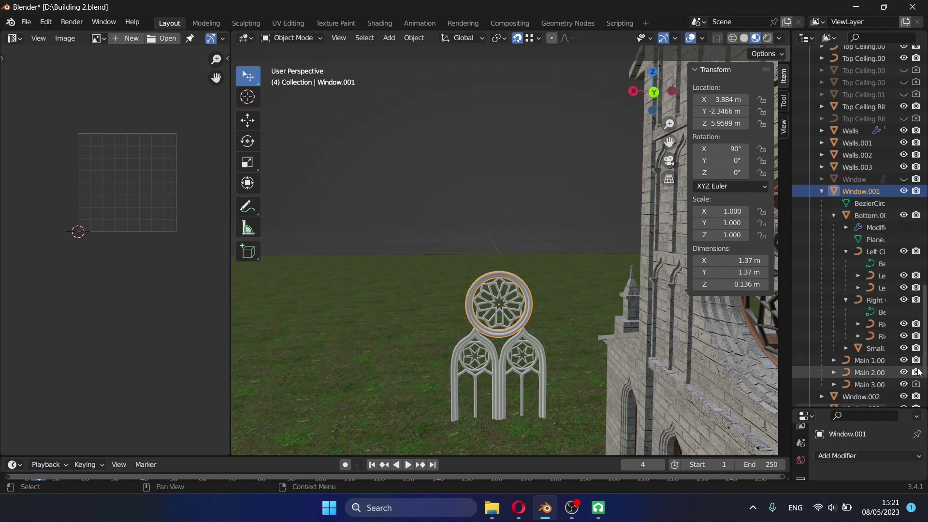
Step: Box-select all the rose-and-lancet window parts in front view and duplicate them
key("shift+grave")
left_click(506, 249)
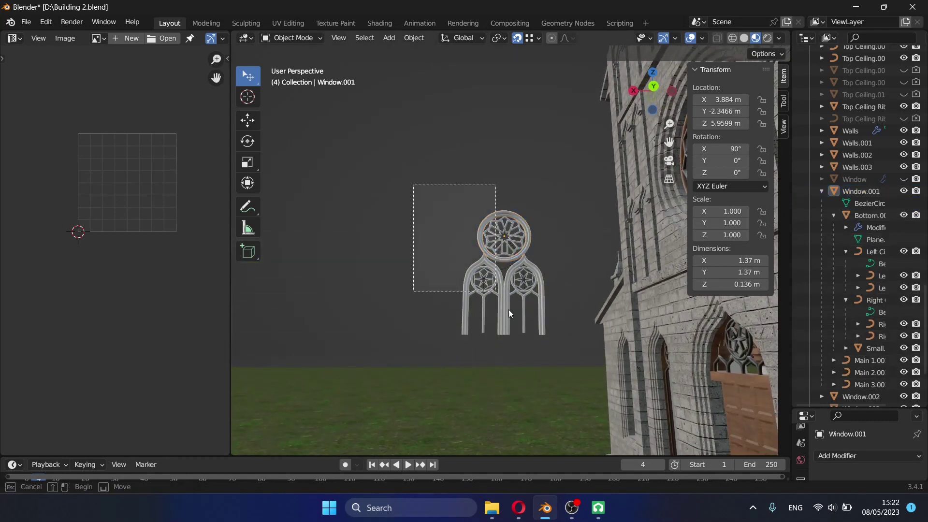
left_click_drag(509, 313, 553, 341)
key("KP_1")
key("shift+d")
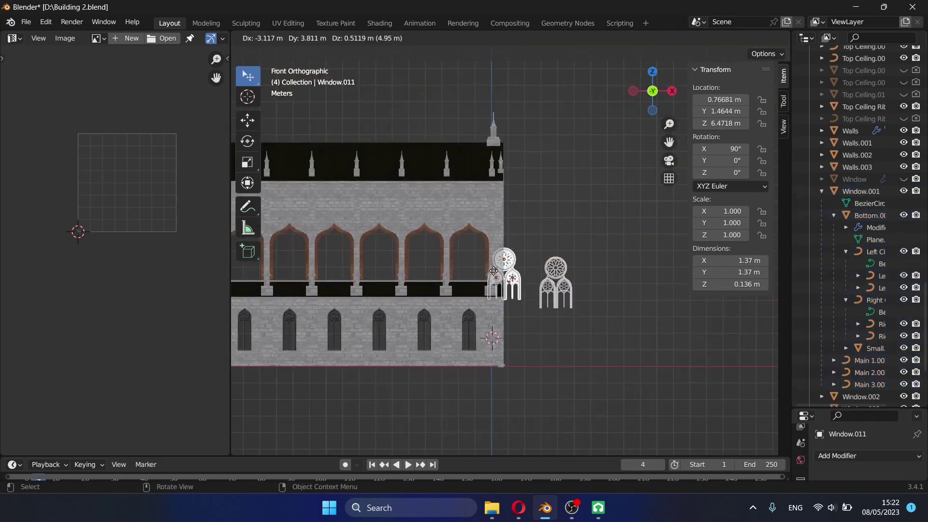
left_click(494, 271)
Step: Slide the duplicate Window.011 into the arched wall opening from the side view
key("KP_3")
key("KP_Decimal")
key("g")
left_click(485, 227)
middle_click_drag(478, 225, 177, 266, "shift")
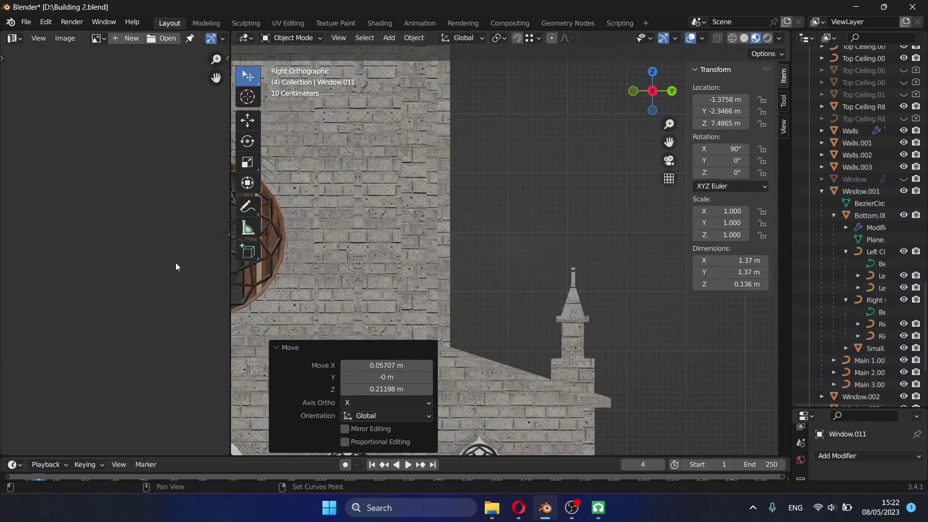
key("shift+z")
key("shift+grave")
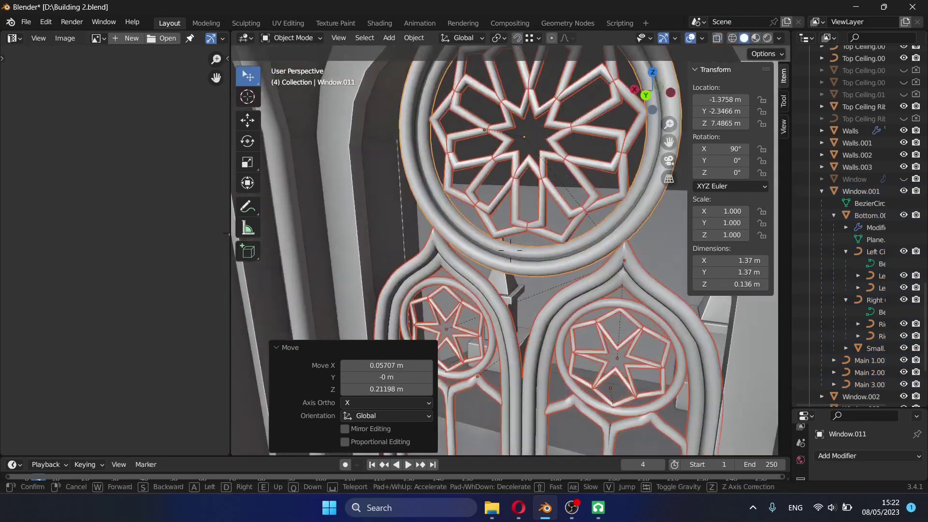
left_click(538, 236)
left_click_drag(791, 273, 709, 273)
left_click_drag(822, 409, 822, 157)
left_click(720, 385)
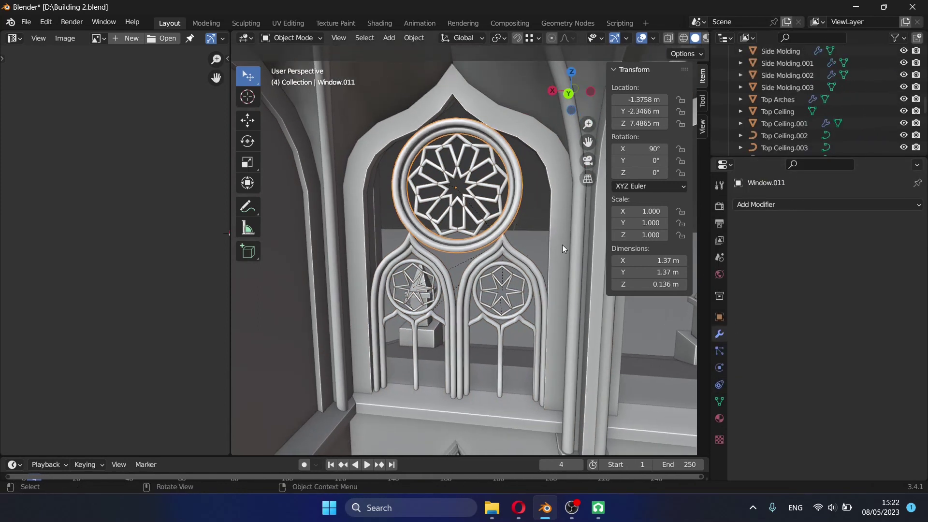
Step: Unhide the original Window mesh and hide the Window.001 copy in the Outliner
left_click(524, 260)
left_click(720, 402)
left_click(719, 334)
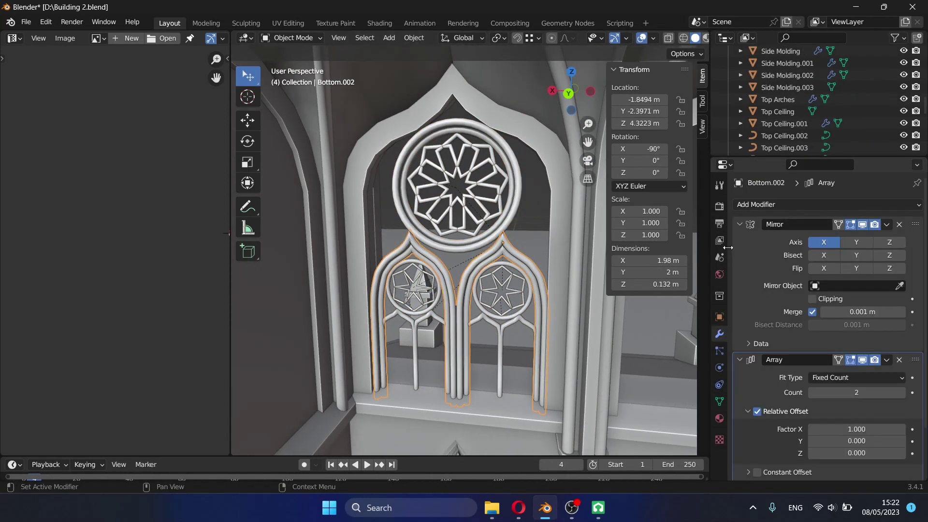
left_click_drag(791, 155, 778, 457)
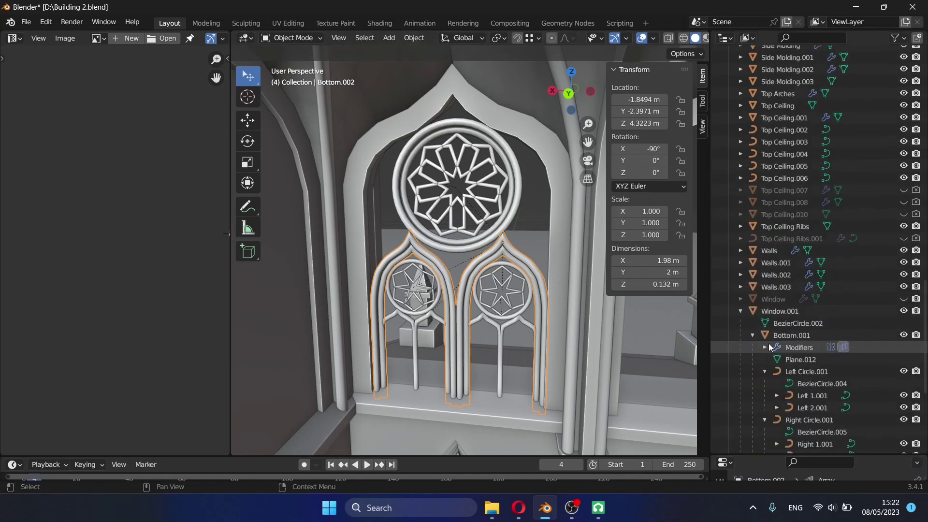
scroll(759, 353, "up", 3)
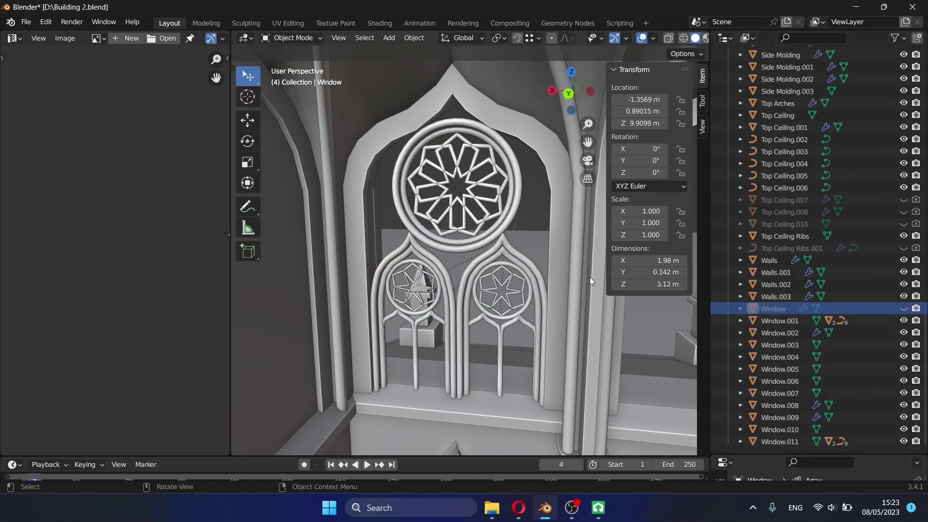
left_click(903, 320)
left_click(904, 308)
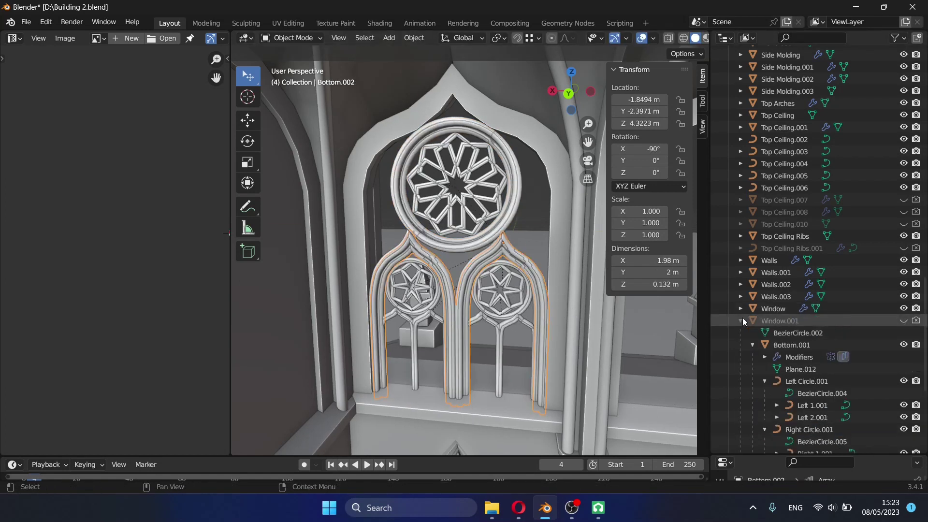
Step: Expand Bottom.002 and select the Right Circle.002 tracery curve, framing it in view
key("KP_Decimal")
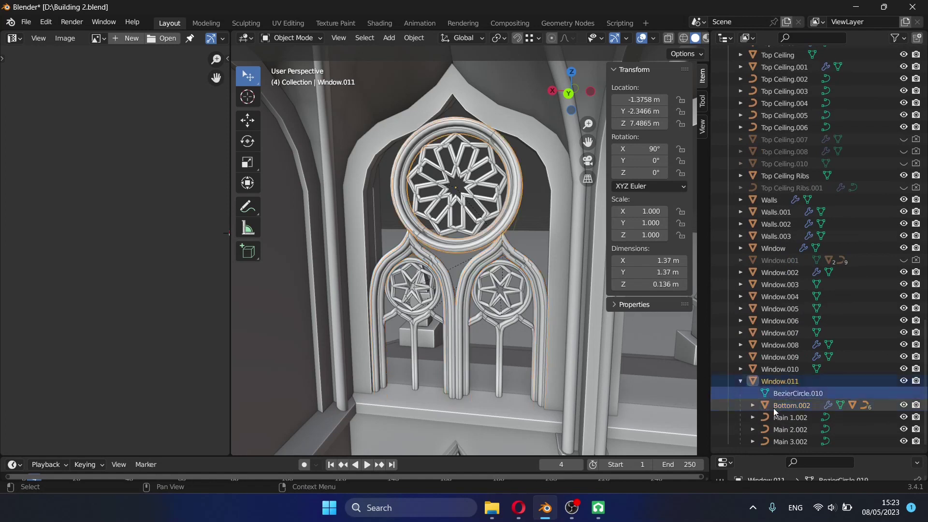
mouse_move(744, 457)
left_mouse_down()
mouse_move(745, 198)
mouse_move(744, 438)
left_mouse_up()
left_click(753, 390)
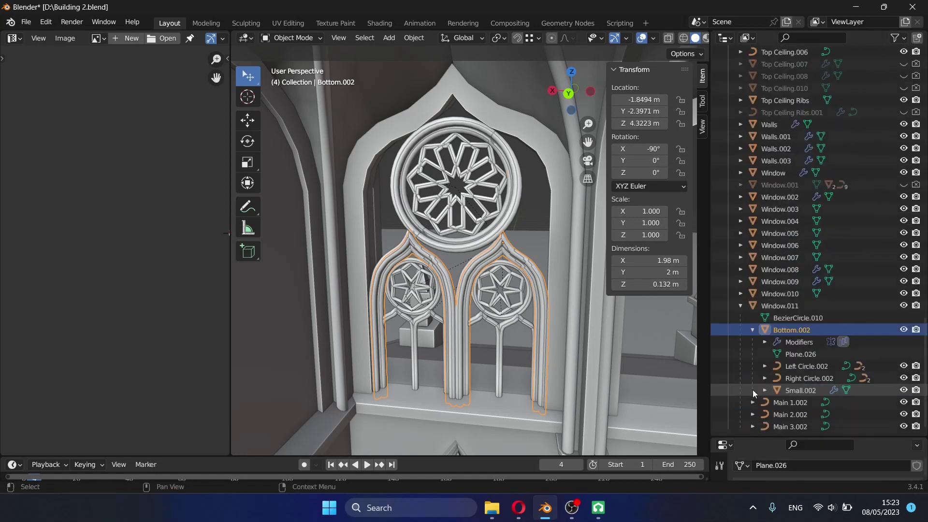
left_click(814, 413)
left_click(765, 414)
scroll(766, 417, "down", 3)
key("KP_Subtract")
key("KP_Subtract")
key("KP_Subtract")
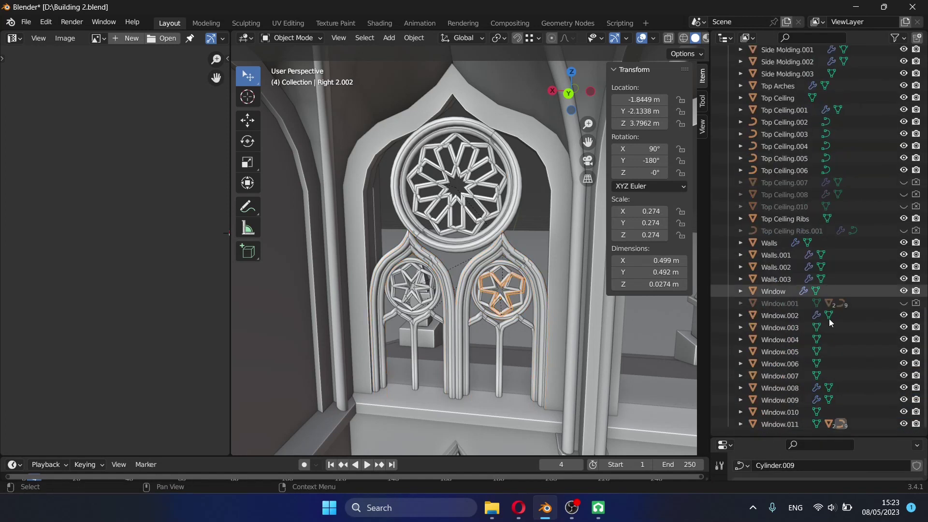
key("KP_Decimal")
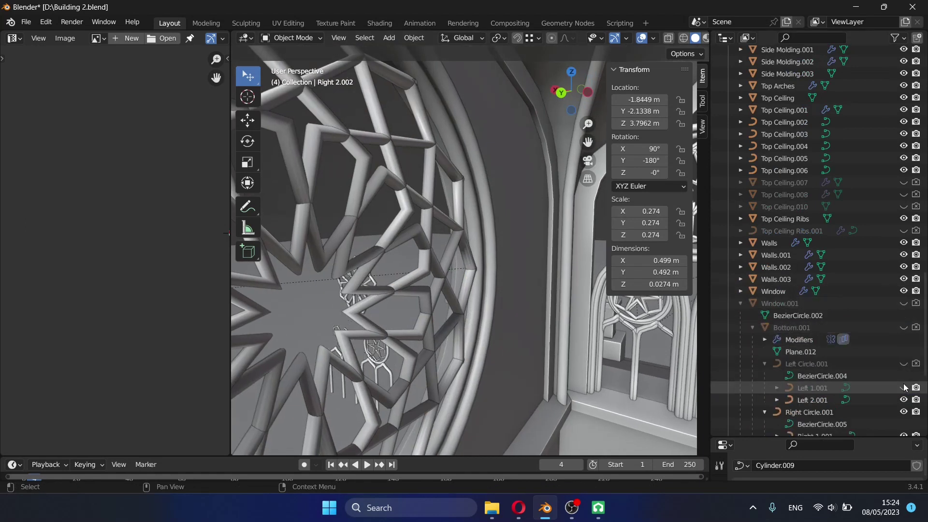
left_click_drag(903, 399, 903, 412)
scroll(916, 404, "down", 3)
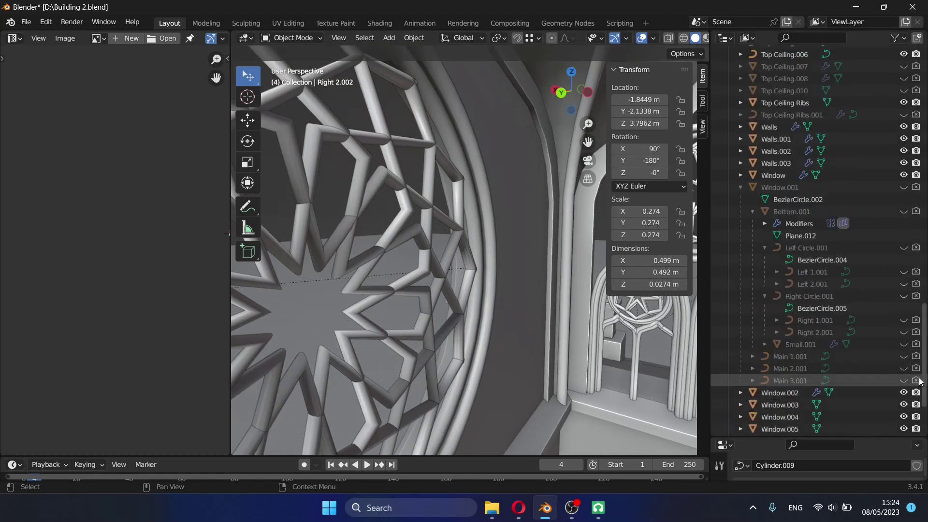
Step: Hide the Window.011 tracery pieces and select the original Window object
key("shift+a")
left_click(740, 424)
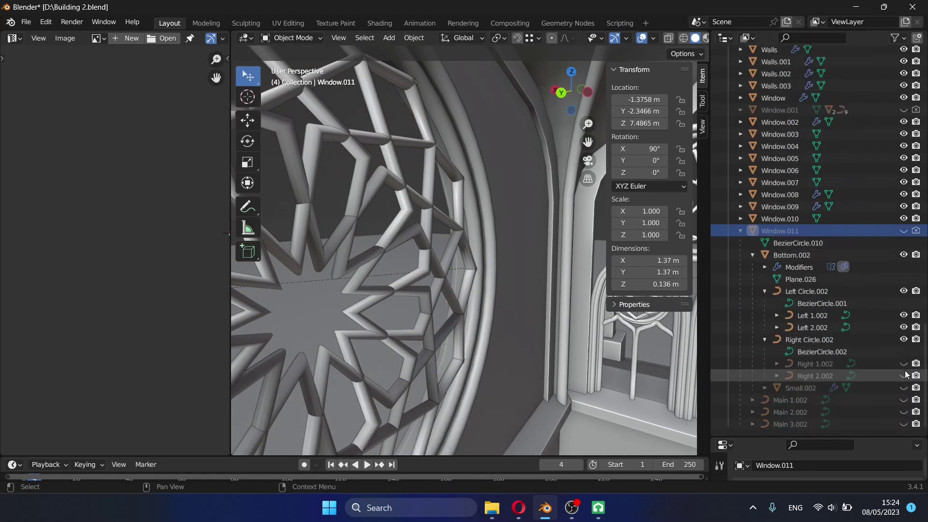
left_click(916, 255)
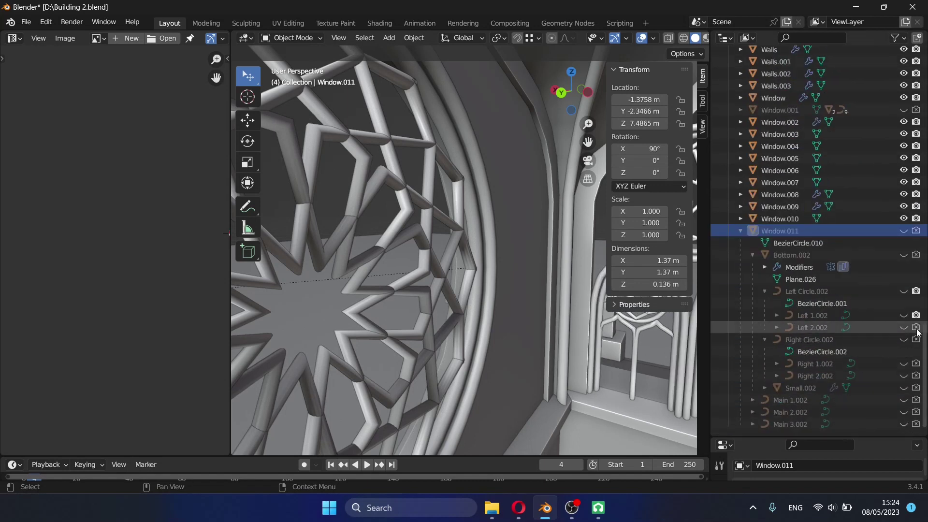
left_click(741, 231)
left_click(821, 294)
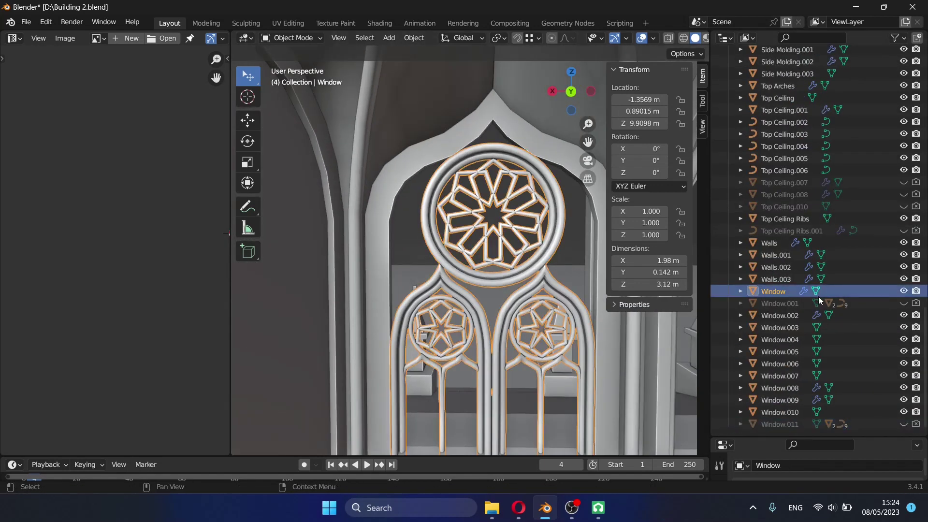
Step: Enter Edit Mode on Window and grow the selection across the rose's outer ring
key("Right")
key("Tab")
scroll(556, 230, "up", 2)
scroll(580, 223, "up", 2)
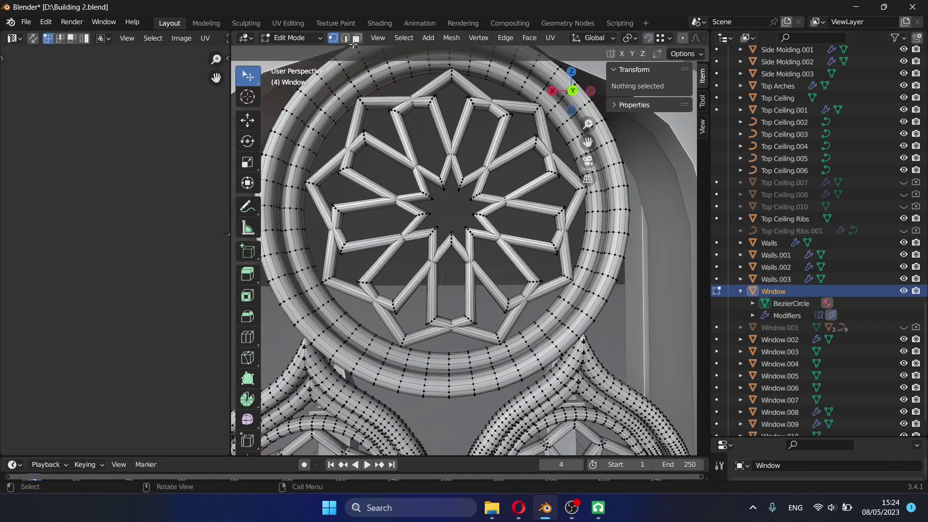
key("n")
key("ctrl+KP_Add")
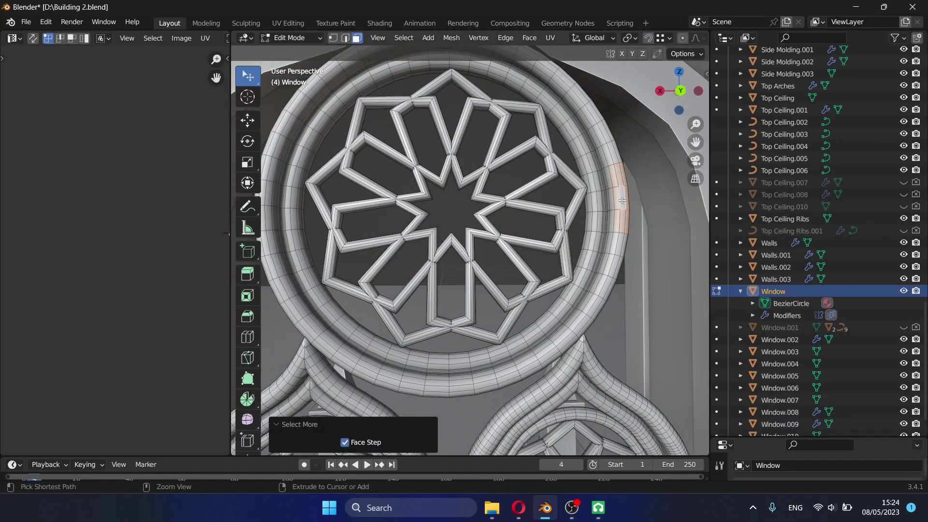
key("ctrl+KP_Add")
key("ctrl+KP_Add")
Step: Check the snapping and pivot point settings in the viewport header
left_click(669, 38)
left_click(631, 38)
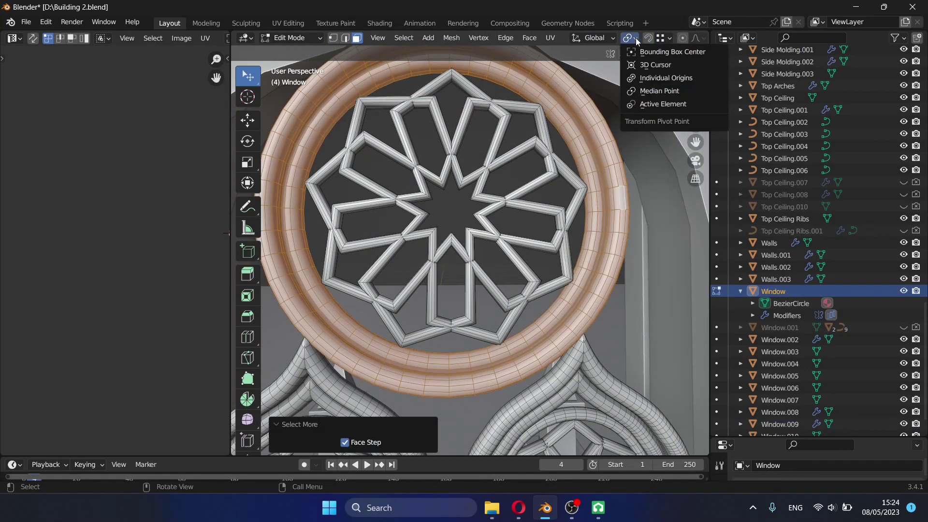
left_click(648, 92)
key("s")
left_click(663, 190)
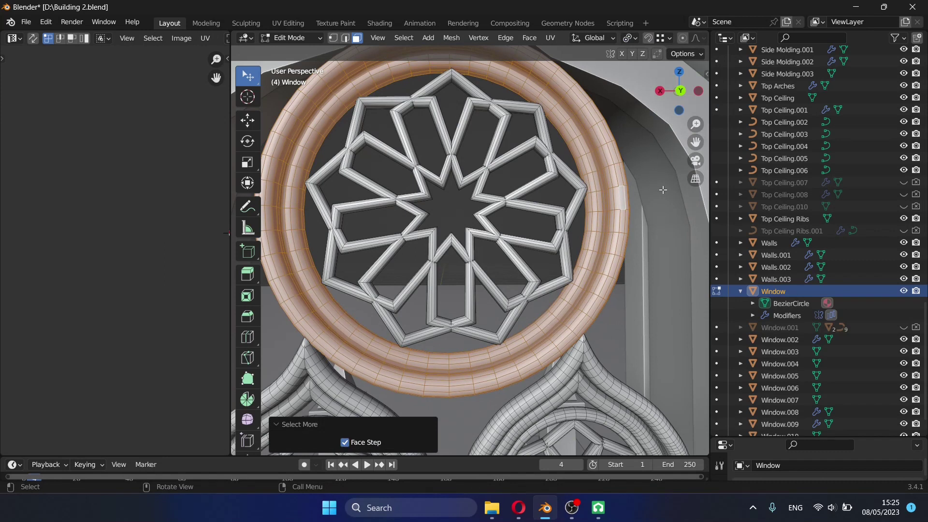
scroll(618, 204, "down", 5)
scroll(566, 265, "up", 3)
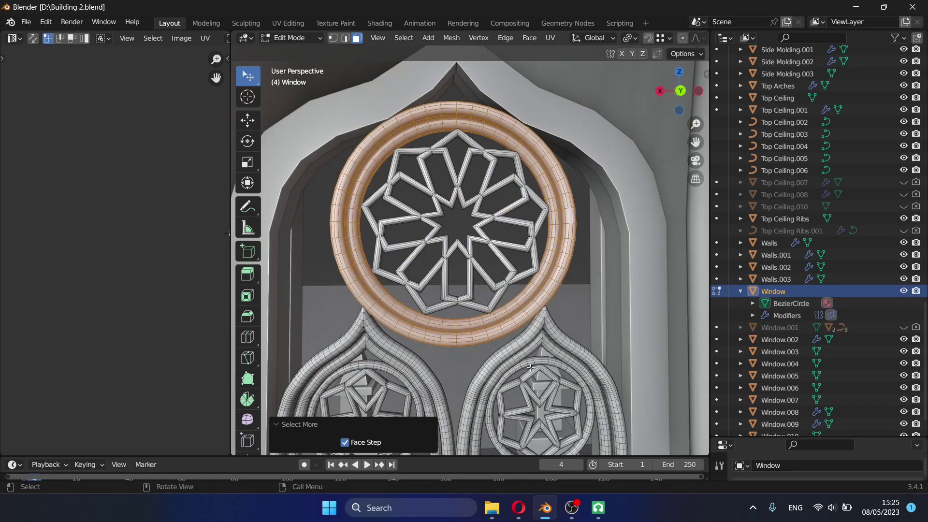
scroll(554, 386, "down", 3)
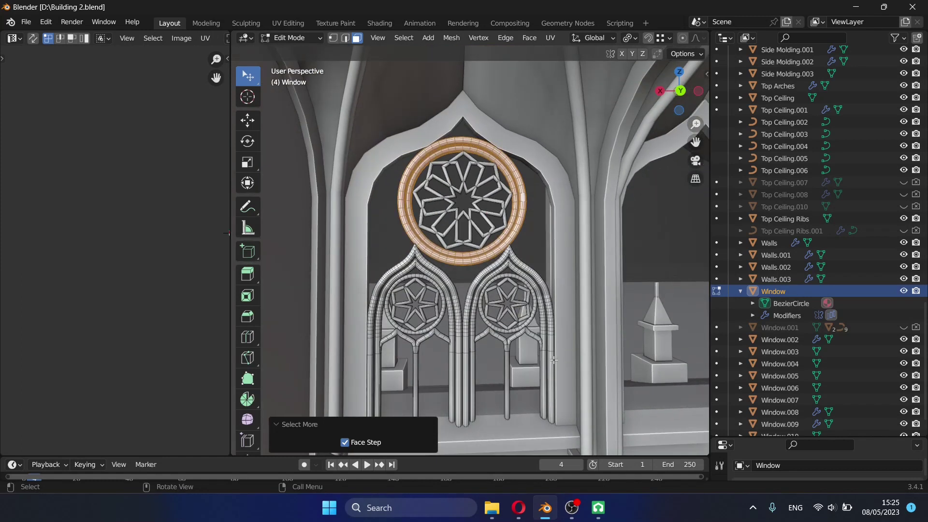
Step: Delete the outer ring faces and the right lancet arch faces
key("x")
left_click(507, 299)
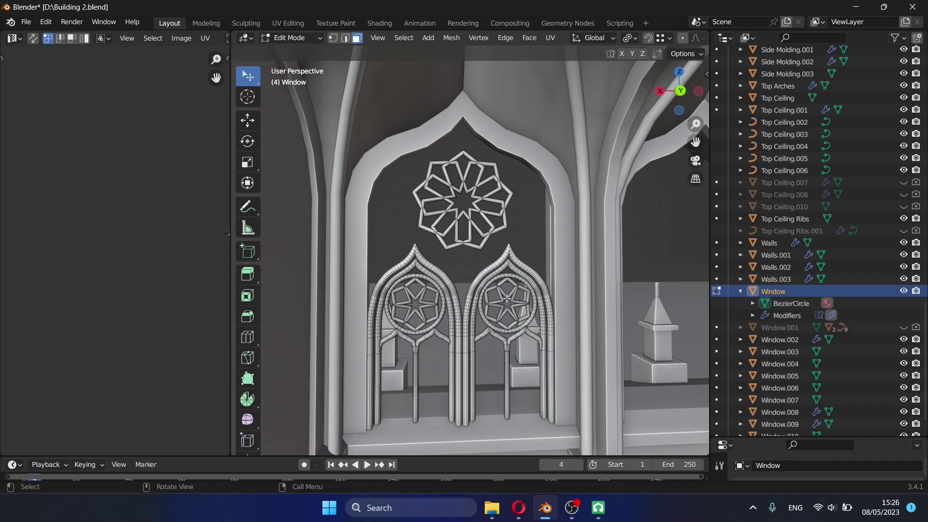
key("x")
left_click(465, 359)
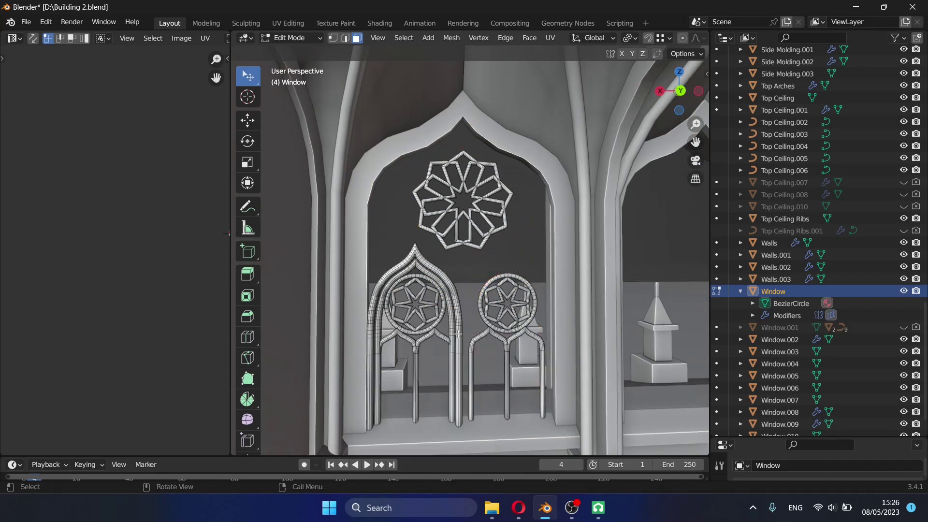
scroll(458, 334, "up", 2)
Step: Delete the left lancet arch faces, return to Object Mode and view from the front
key("x")
left_click(458, 333)
key("Tab")
scroll(457, 356, "down", 3)
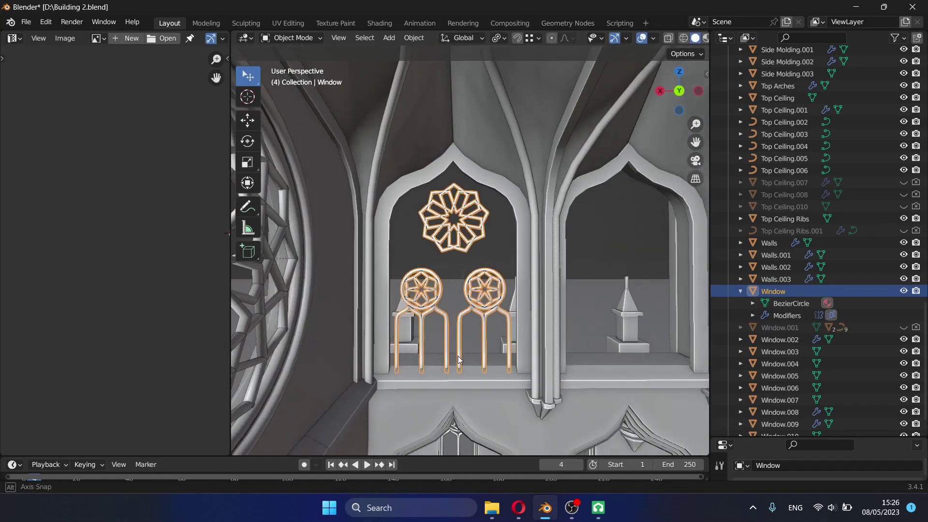
left_click(494, 251)
key("KP_1")
Step: Add a Bezier circle at the rose window centre and scale it to ring the tracery
scroll(493, 251, "up", 5)
key("shift+a")
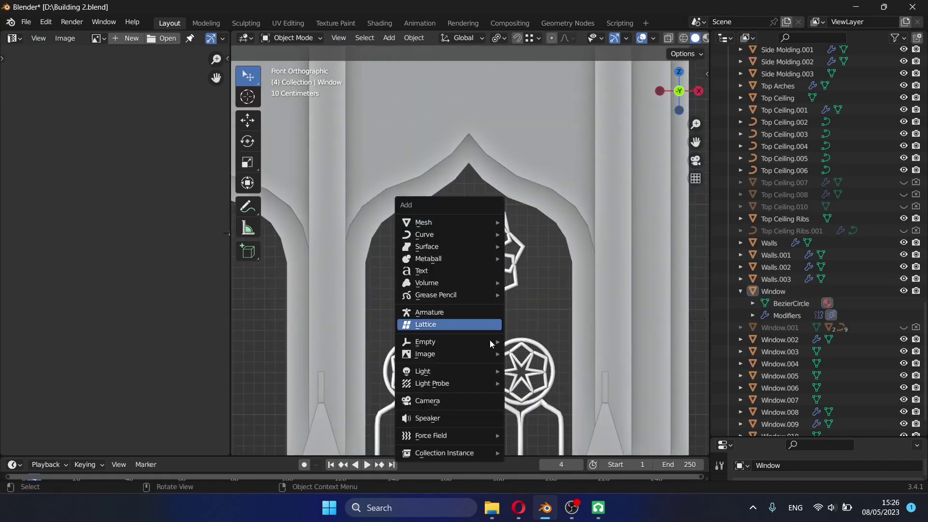
left_click(521, 244)
scroll(521, 243, "down", 4)
key("g")
left_click(483, 250)
scroll(483, 251, "up", 4)
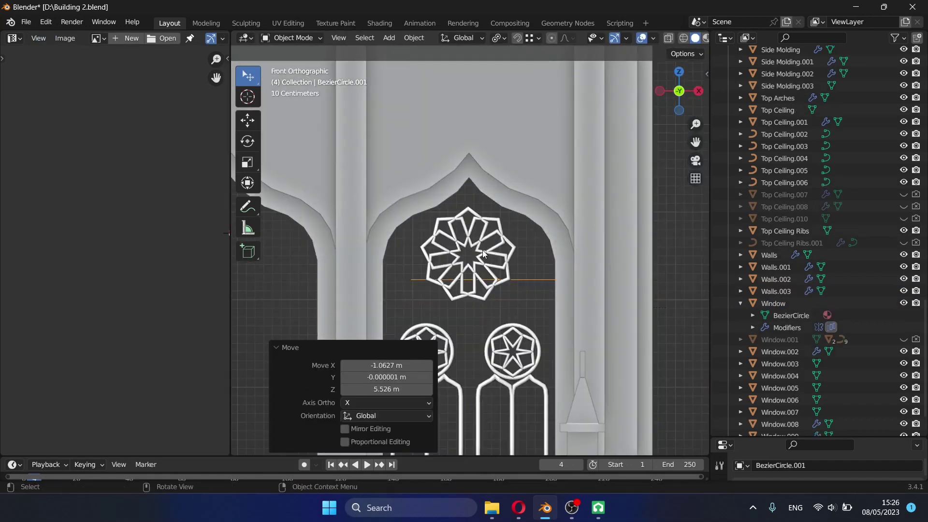
key("Return")
key("s")
left_click(524, 242)
scroll(524, 243, "up", 3)
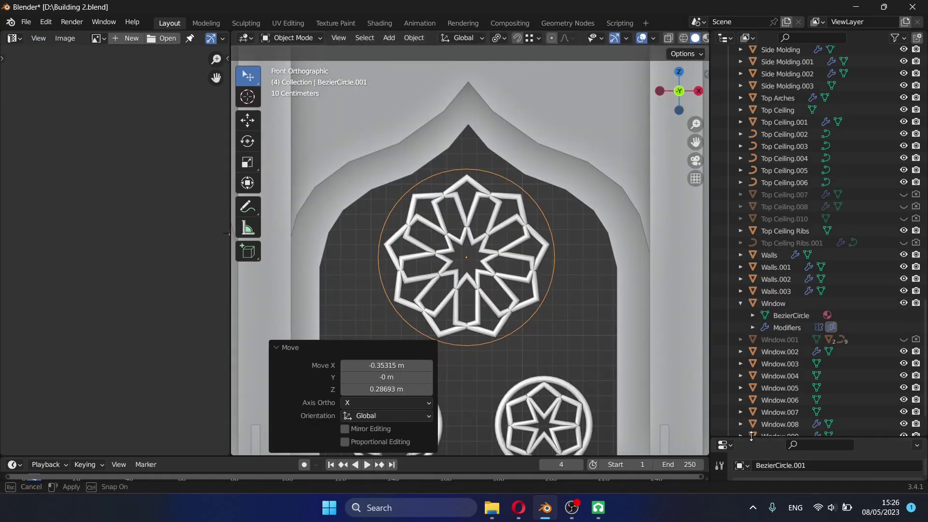
scroll(797, 242, "down", 3)
Step: Open the curve's bevel settings and nudge BezierCircle.003 along Z and X
mouse_move(779, 281)
left_mouse_down()
mouse_move(745, 429)
mouse_move(745, 195)
left_mouse_up()
left_click(719, 423)
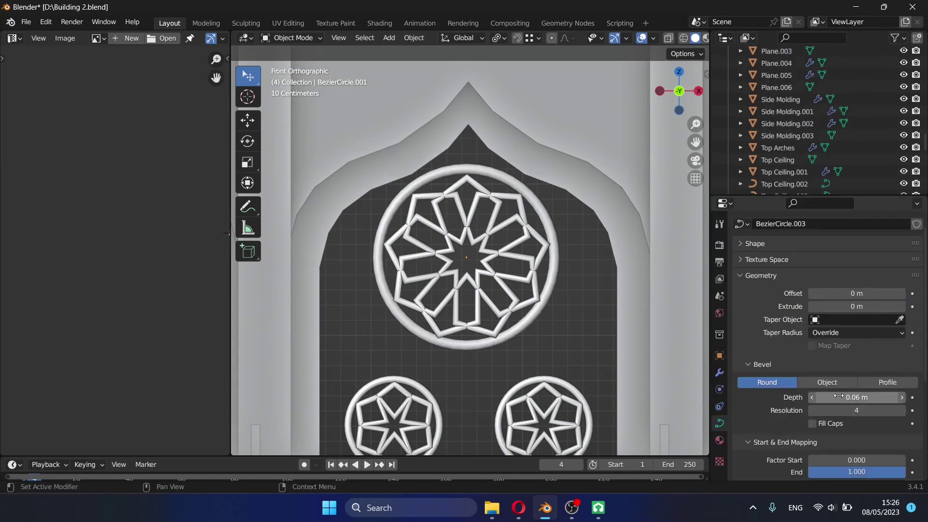
scroll(529, 247, "up", 2)
key("g")
key("z")
left_click(636, 274)
middle_click_drag(636, 275, 568, 276)
key("g")
key("x")
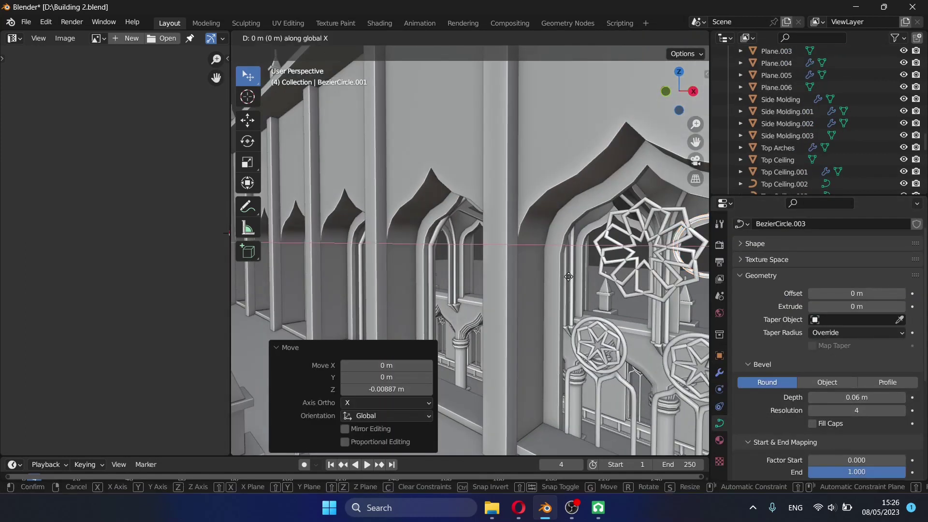
left_click(502, 286)
Step: Fly close, check the ring from the side in X-ray, and shift it along Y
key("shift+grave")
key("w")
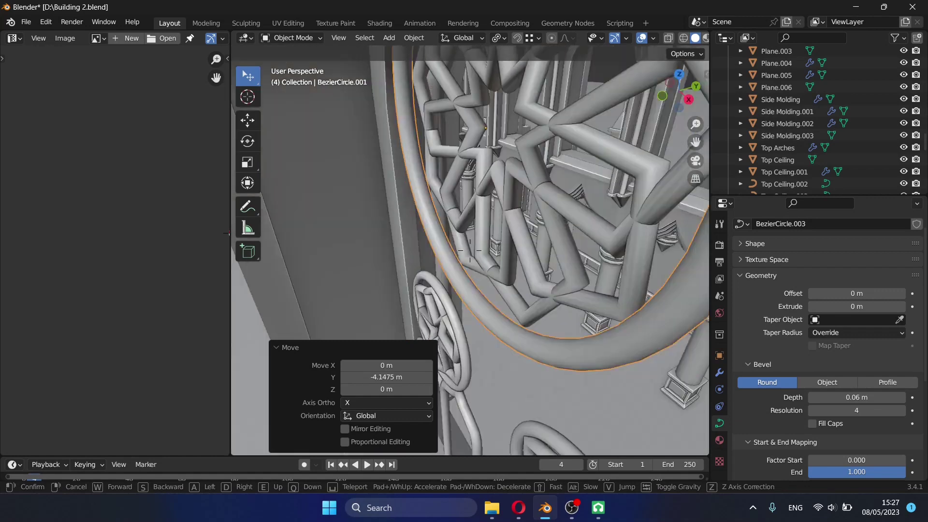
left_click(474, 250)
key("grave")
key("3")
key("shift+z")
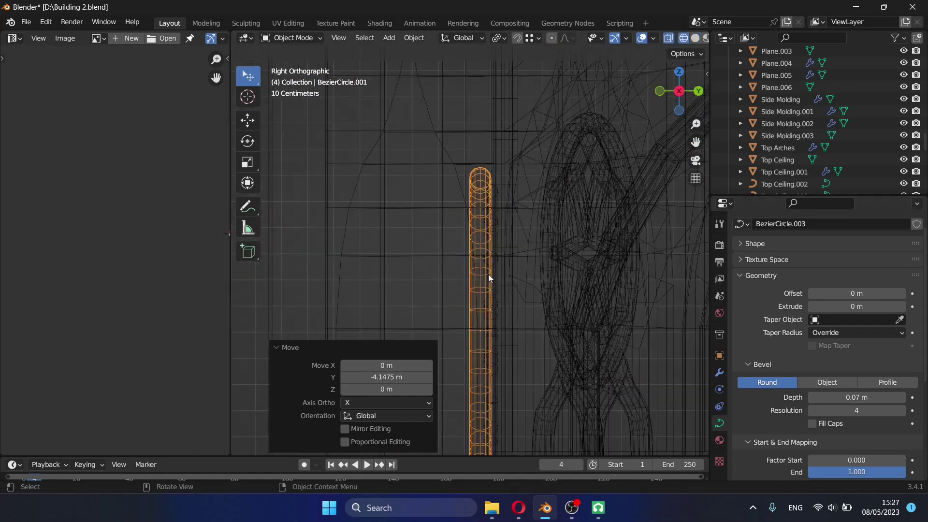
key("g")
key("x")
key("y")
left_click(520, 273)
left_click(555, 319)
middle_click_drag(555, 319, 561, 327)
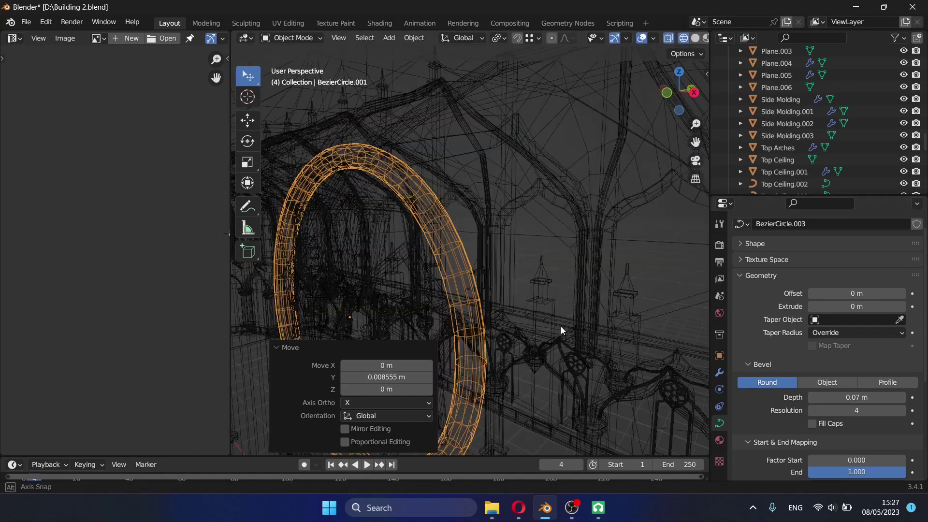
key("shift+z")
Step: In Front Orthographic view, move the ring vertically to centre it on the star tracery
mouse_move(623, 380)
middle_mouse_down()
mouse_move(494, 292)
mouse_move(609, 263)
middle_mouse_up()
scroll(514, 295, "up", 5)
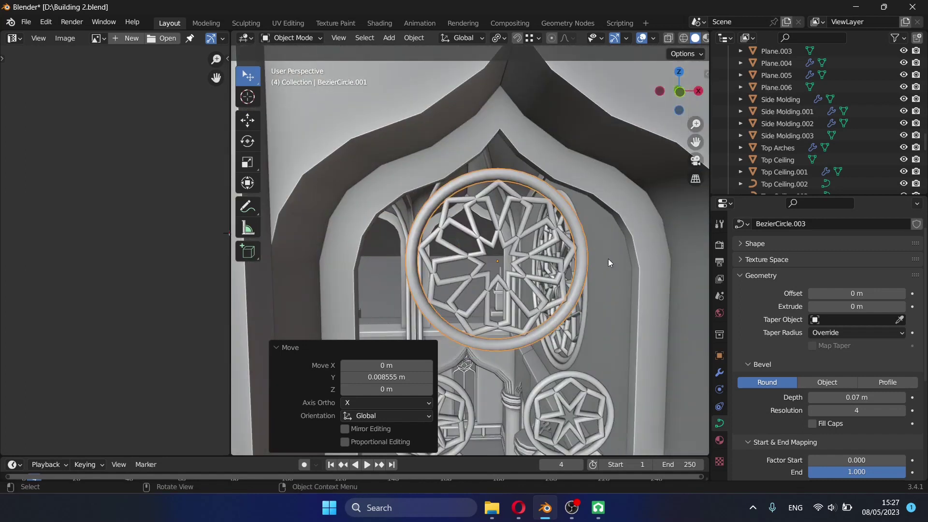
key("KP_1")
key("g")
key("z")
left_click(625, 315)
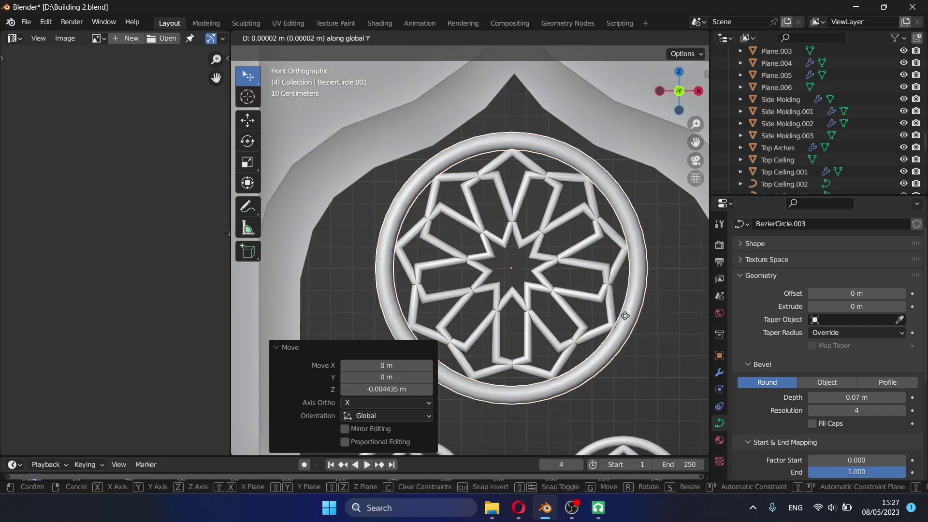
Step: Switch to see-through wireframe, convert the ring curve to a mesh, and add the star tracery to the selection
right_click(628, 328)
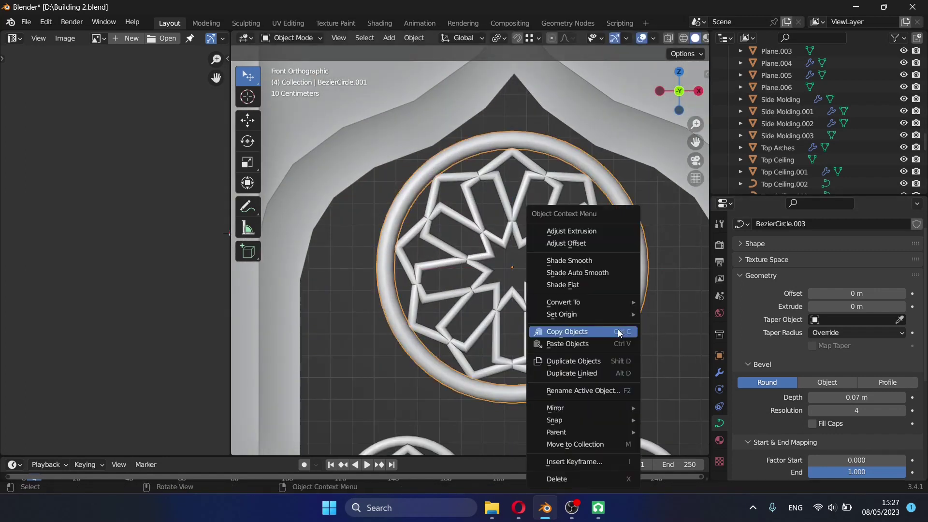
scroll(793, 401, "down", 2)
left_click(811, 375)
key("shift+z")
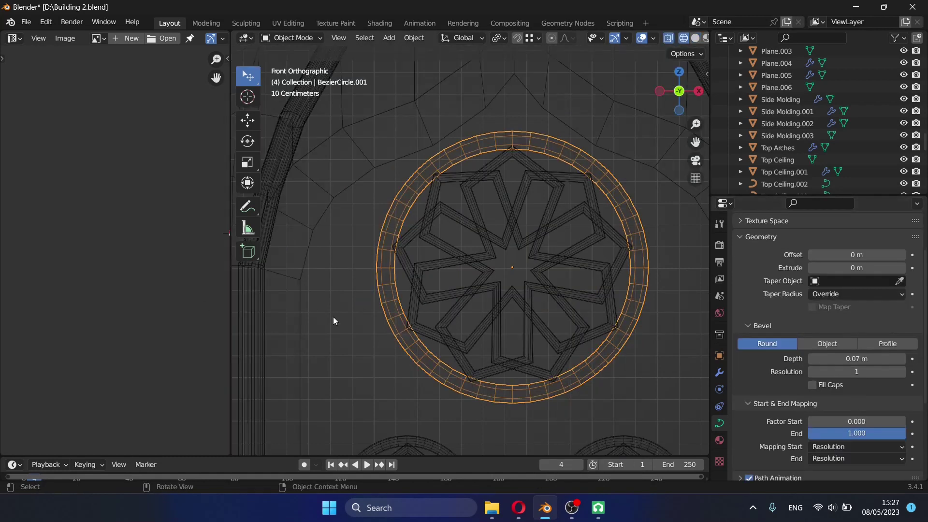
right_click(633, 321)
left_click(683, 312)
left_click(611, 286, "shift")
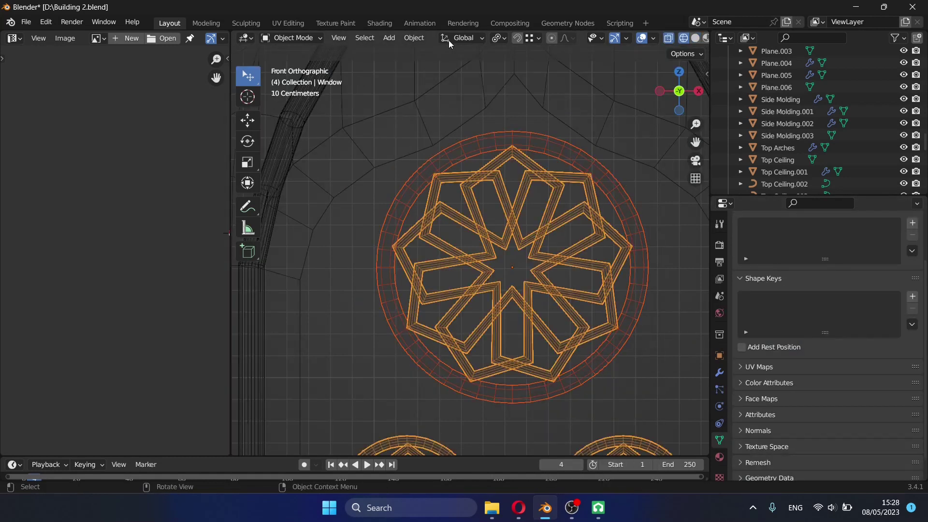
Step: Join the ring and star tracery, then box-select all the rose window geometry in Edit Mode
key("Tab")
scroll(521, 221, "down", 4)
left_click_drag(379, 145, 617, 363)
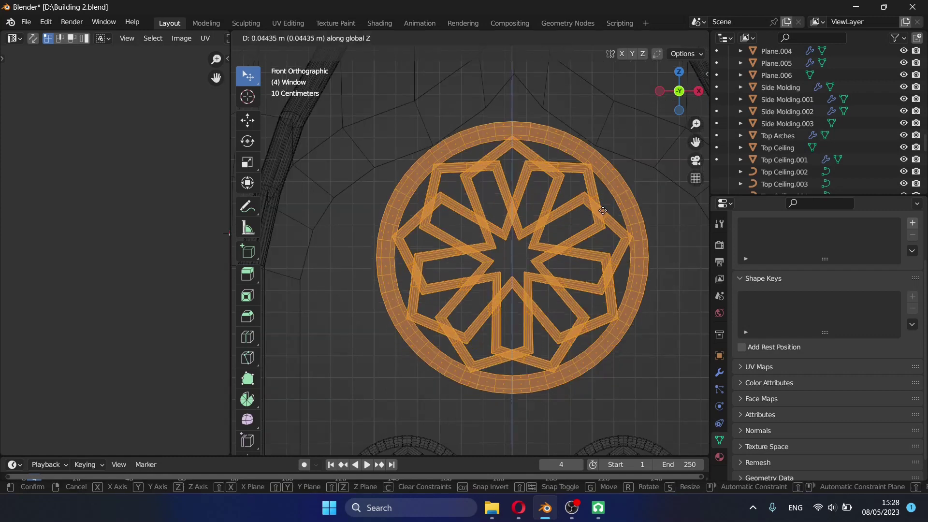
key("Tab")
scroll(608, 239, "down", 2)
scroll(608, 239, "down", 2)
key("Tab")
Step: Duplicate one lancet arch and enlarge the copy to 1.39 scale
scroll(489, 341, "up", 1)
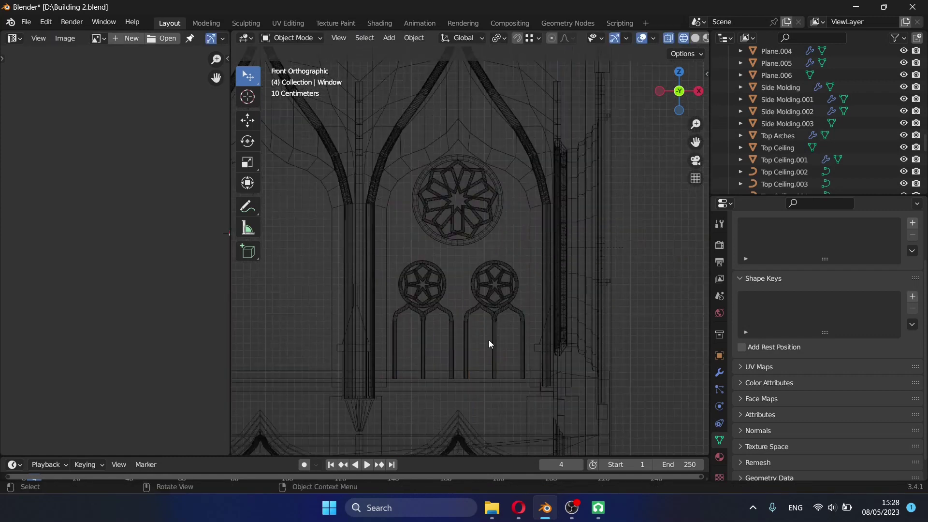
scroll(437, 364, "up", 3)
middle_click_drag(460, 323, 544, 213, "shift")
key("shift+d")
left_click(544, 214)
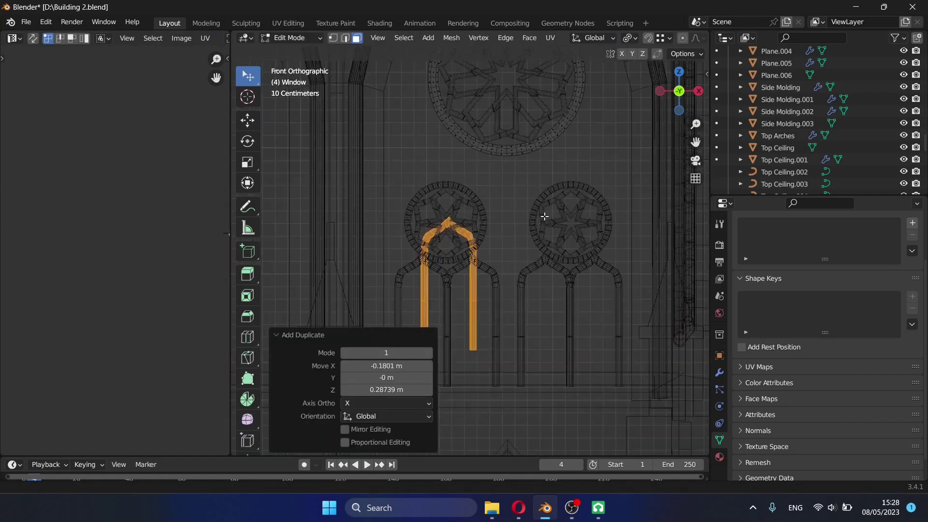
key("s")
right_click(621, 139)
left_click(528, 236)
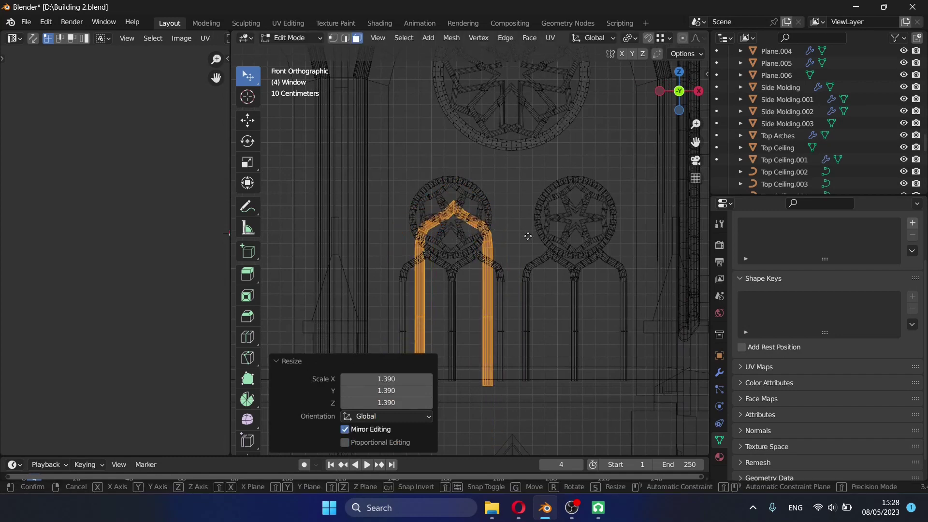
Step: Move the enlarged arch copy about 1.07 m left, then pick one of its vertical edges in edge select
left_click(396, 228)
middle_click_drag(396, 228, 494, 228, "shift")
scroll(435, 217, "up", 3)
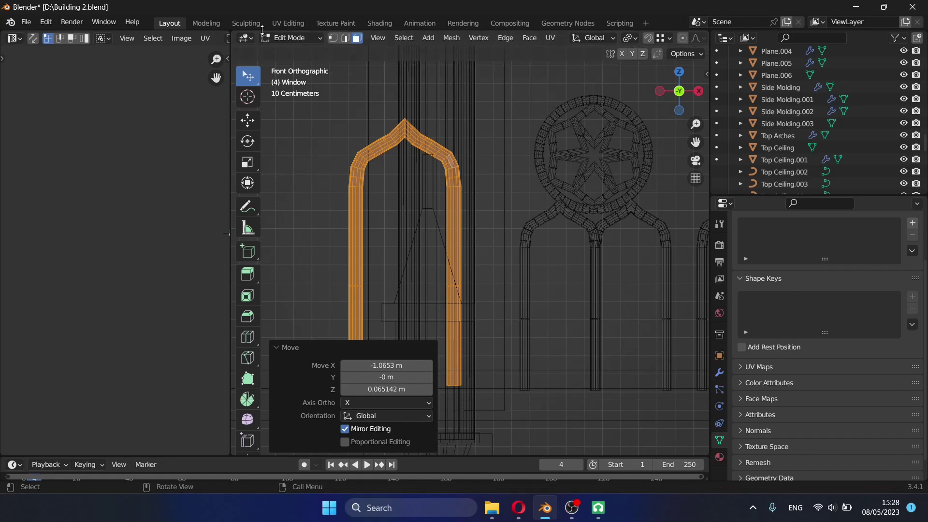
left_click(345, 37)
left_click(456, 261)
left_click(506, 38)
Step: Select the enlarged arch's edge loop and extend the selection along its edges
left_click(410, 39)
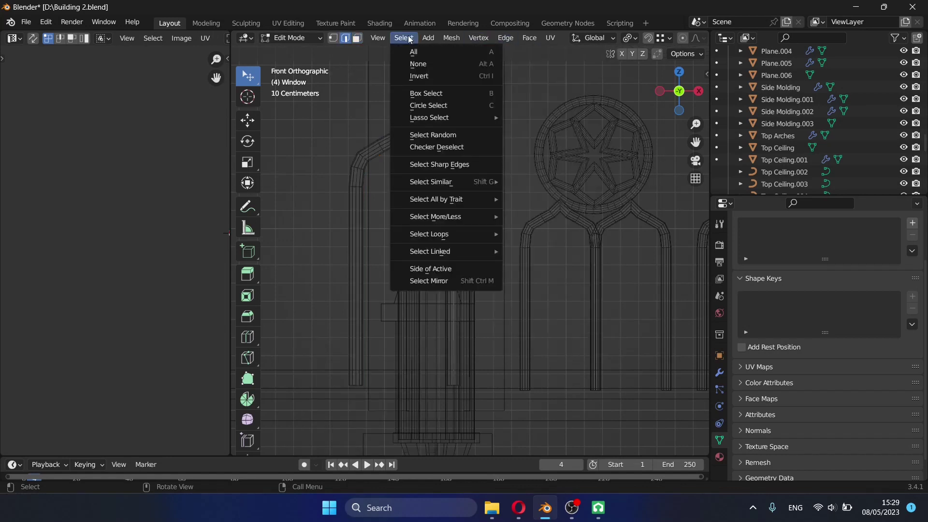
left_click(513, 234)
scroll(454, 212, "up", 3)
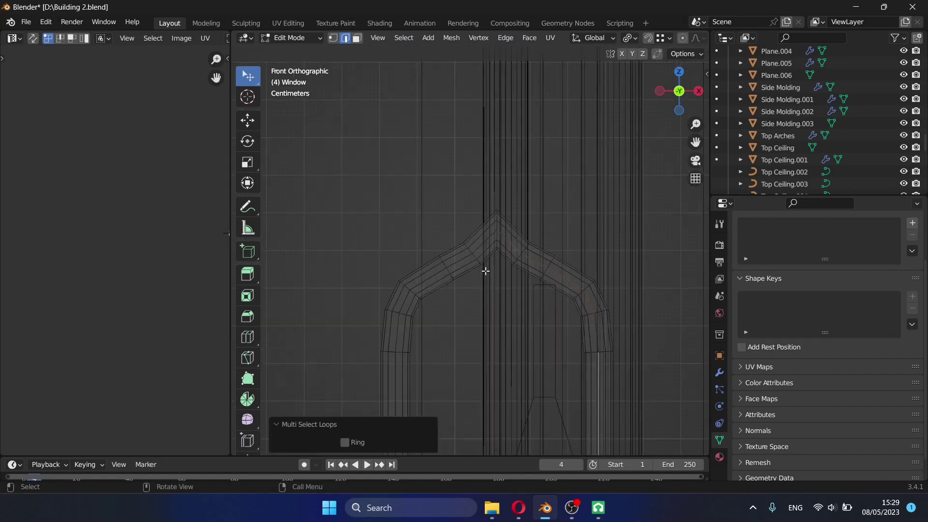
scroll(484, 269, "up", 2)
scroll(468, 326, "up", 2)
left_click(442, 190, "ctrl")
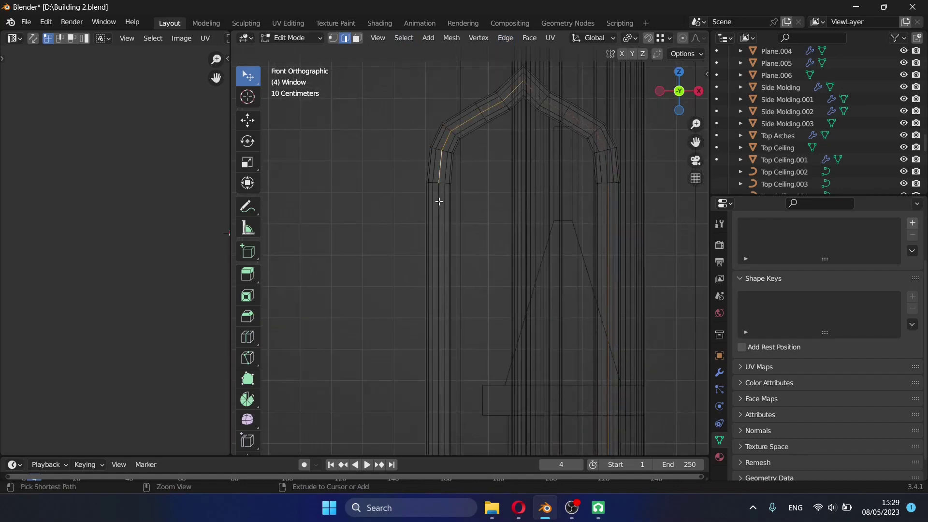
Step: Complete the edge path around the arch outline and separate it into the new object Window.012
mouse_move(439, 201)
middle_mouse_down()
mouse_move(446, 212)
mouse_move(545, 107)
mouse_move(551, 221)
mouse_move(572, 201)
mouse_move(580, 207)
middle_mouse_up()
scroll(494, 193, "up", 4)
middle_click_drag(493, 193, 522, 336, "ctrl")
left_click(522, 335, "ctrl")
scroll(523, 335, "down", 3)
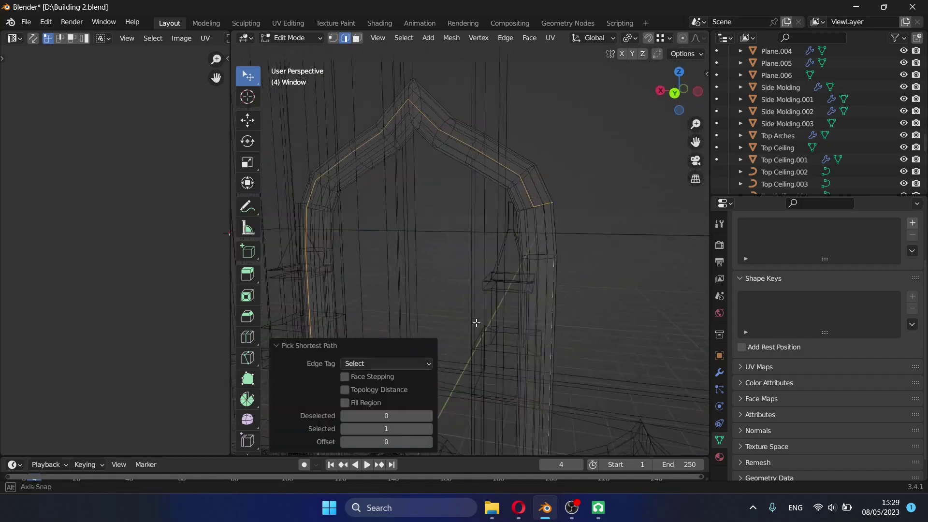
mouse_move(535, 274)
middle_mouse_down()
mouse_move(614, 322)
mouse_move(460, 341)
middle_mouse_up()
key("p")
left_click(459, 342)
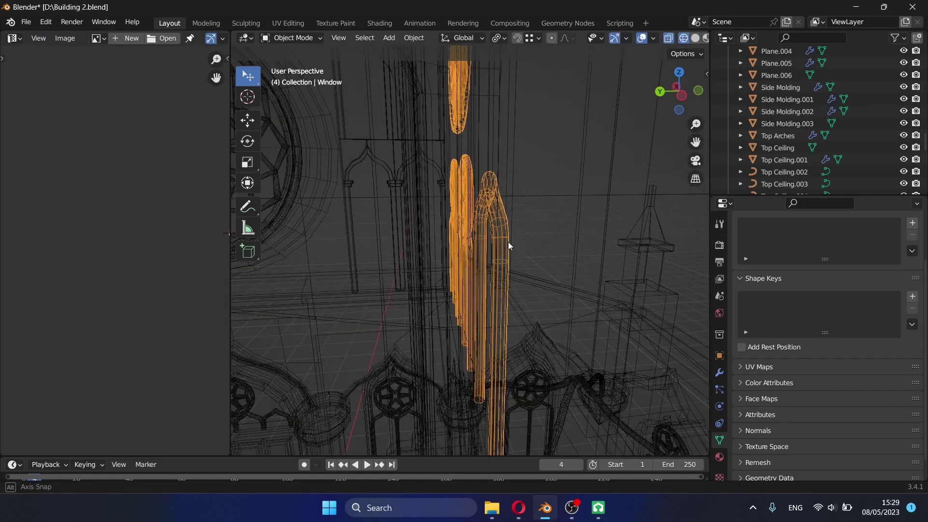
middle_click_drag(509, 242, 493, 204)
Step: In front view, convert Window.012 to a curve and set its origin to the arch's centre
key("l")
key("Tab")
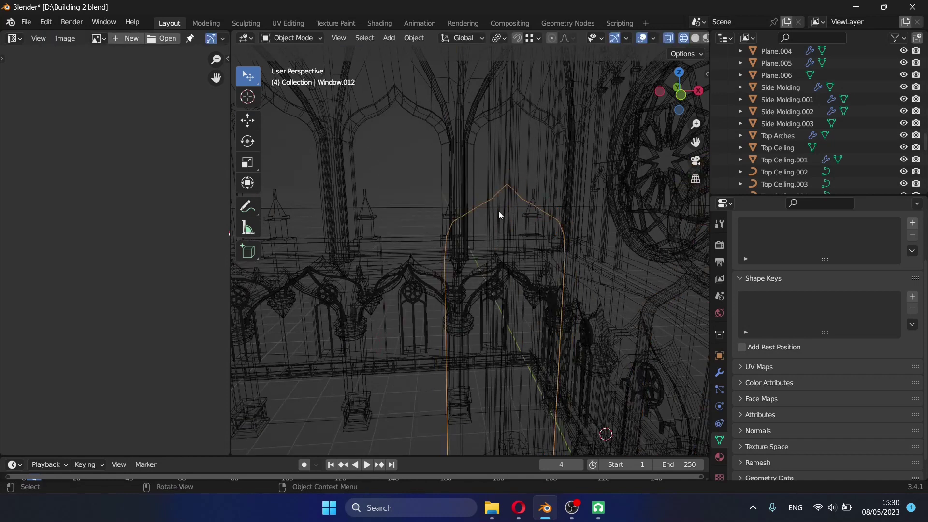
key("KP_1")
right_click(354, 246)
left_click(401, 242)
key("g")
left_click(506, 280)
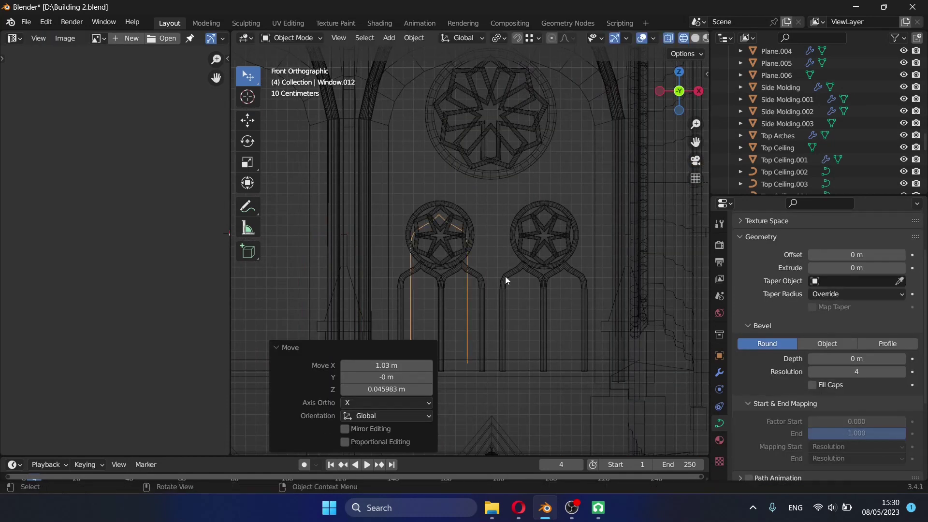
left_click(414, 38)
left_click(580, 116)
Step: Scale the arch outline by 1.718, give it a bevel depth, and nudge it slightly right along X
key("s")
left_click(620, 273)
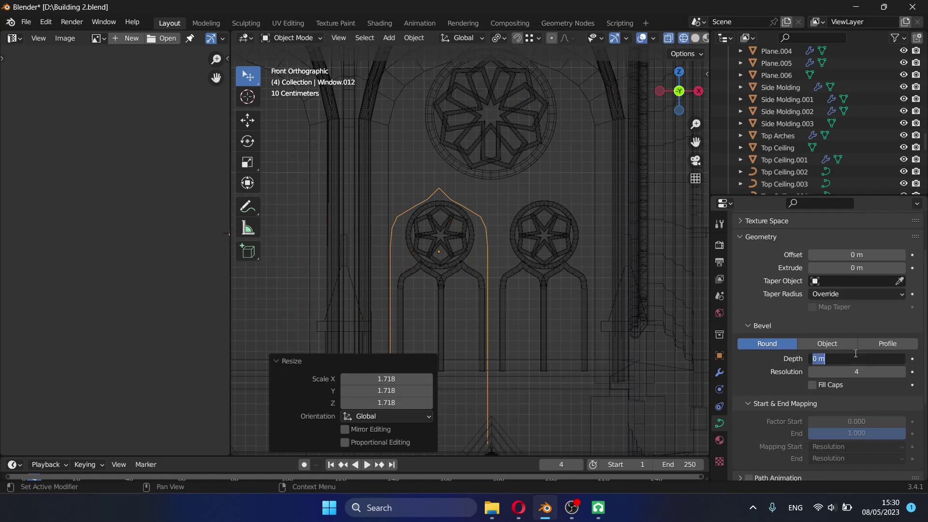
type("3")
key("Return")
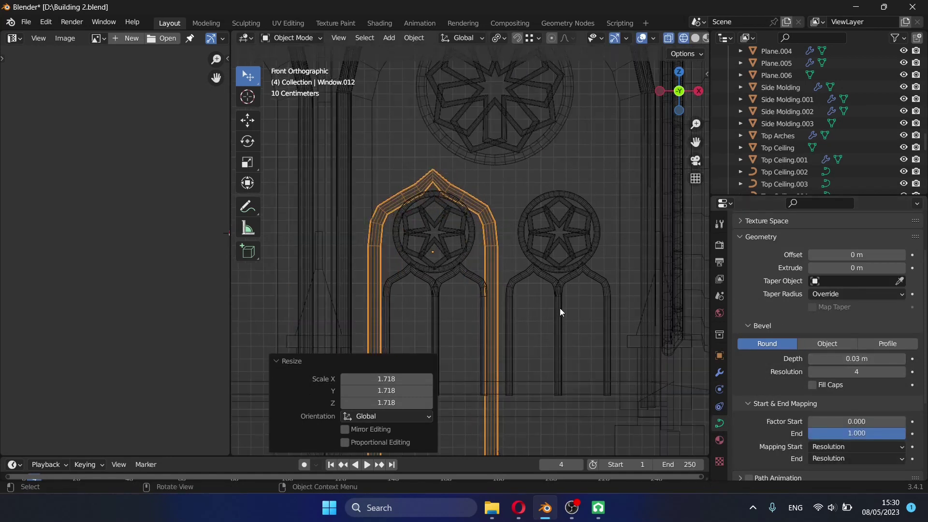
key("g")
key("x")
left_click(567, 292)
scroll(570, 292, "up", 1)
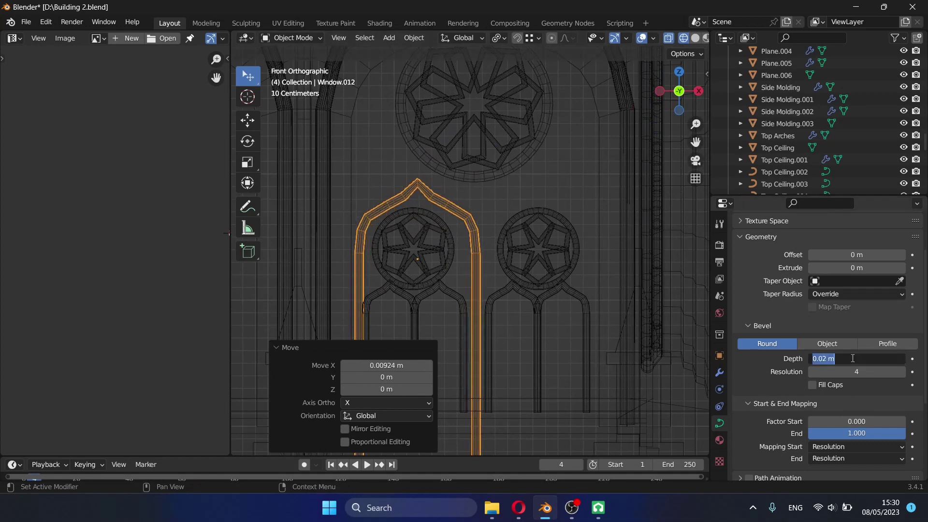
Step: Set the frame's bevel depth to 0.02 m and raise it vertically into place; a trial Mirror modifier is removed
key("g")
key("z")
left_click(497, 215)
left_click(720, 372)
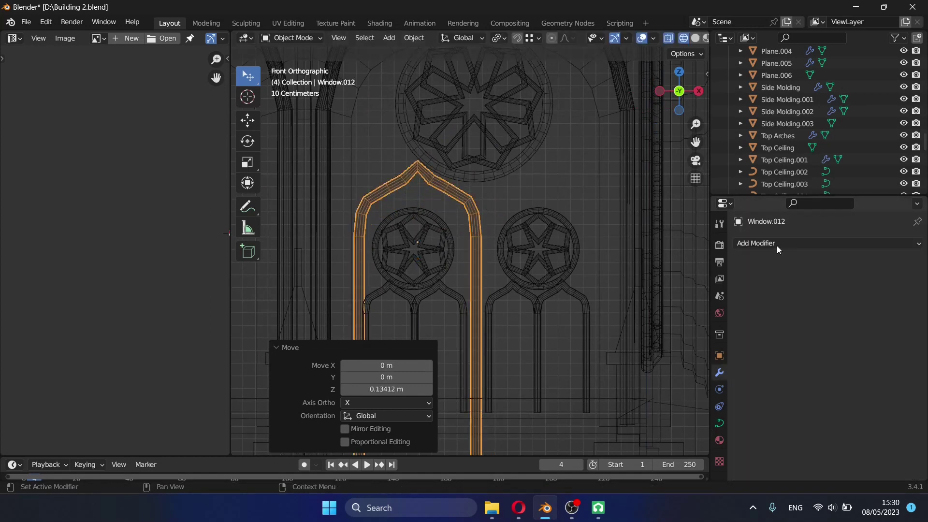
left_click(776, 243)
left_click(745, 352)
left_click(900, 263)
Step: Duplicate the arch frame along X as Window.013 over the right lancet window
key("shift+d")
key("x")
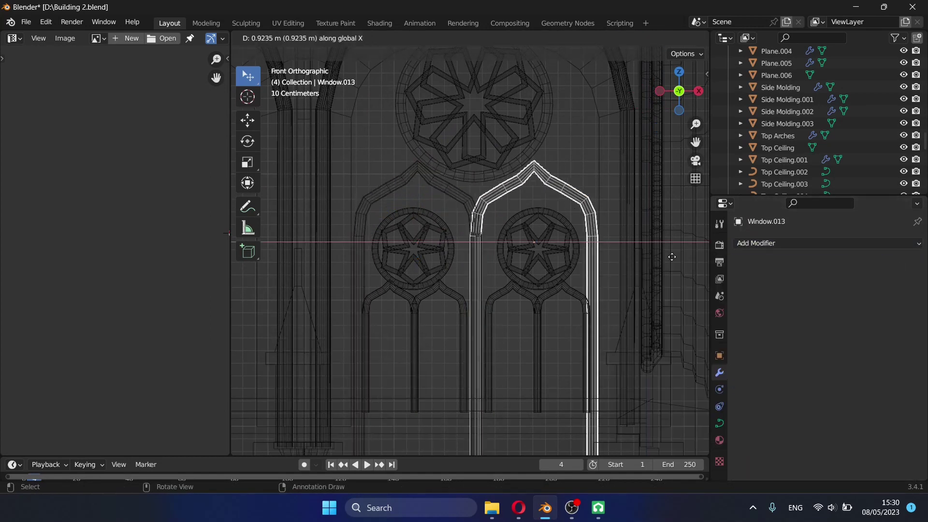
left_click(491, 269)
scroll(583, 289, "up", 2)
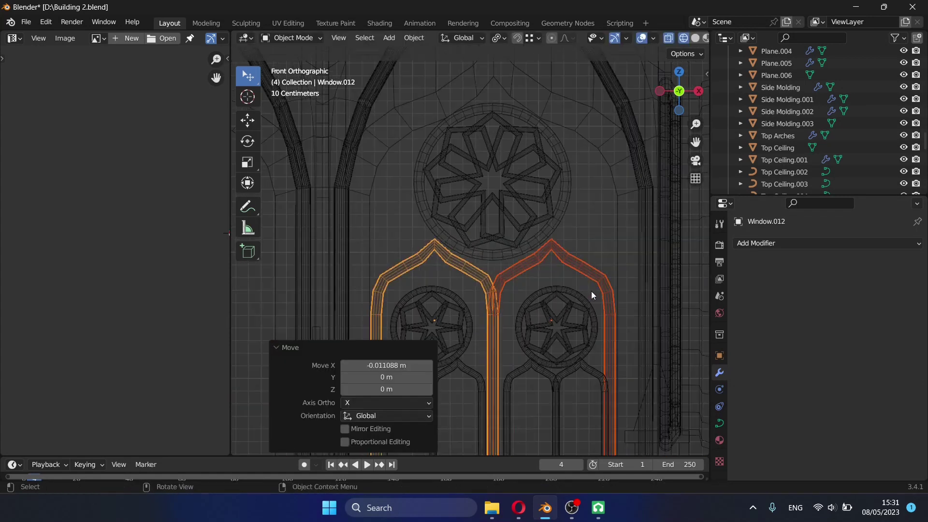
Step: Raise the round tracery windows 0.1213 m within the Window mesh, then deselect them
left_click(508, 238, "shift")
key("Tab")
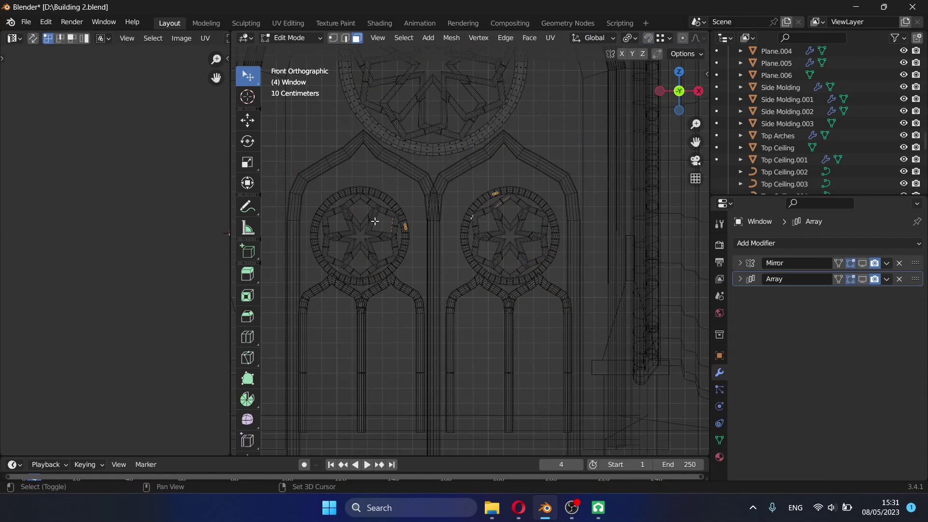
key("g")
key("z")
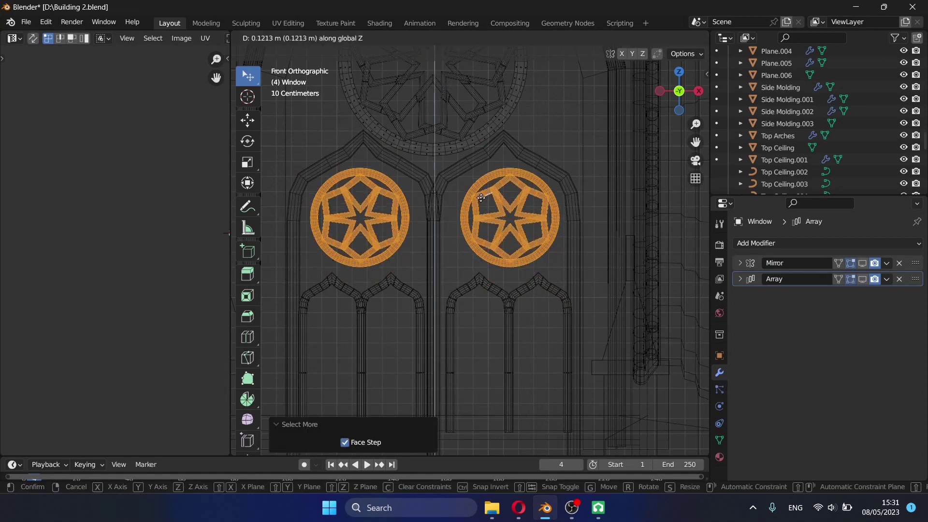
left_click(482, 194)
key("Escape")
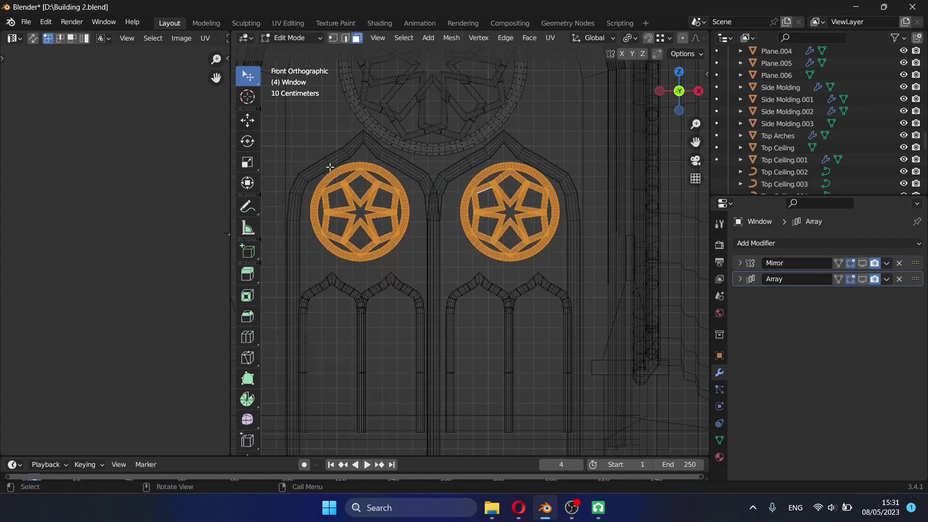
left_click_drag(285, 134, 404, 245)
Step: Select the whole right round window and move it to its new position
scroll(383, 193, "up", 2)
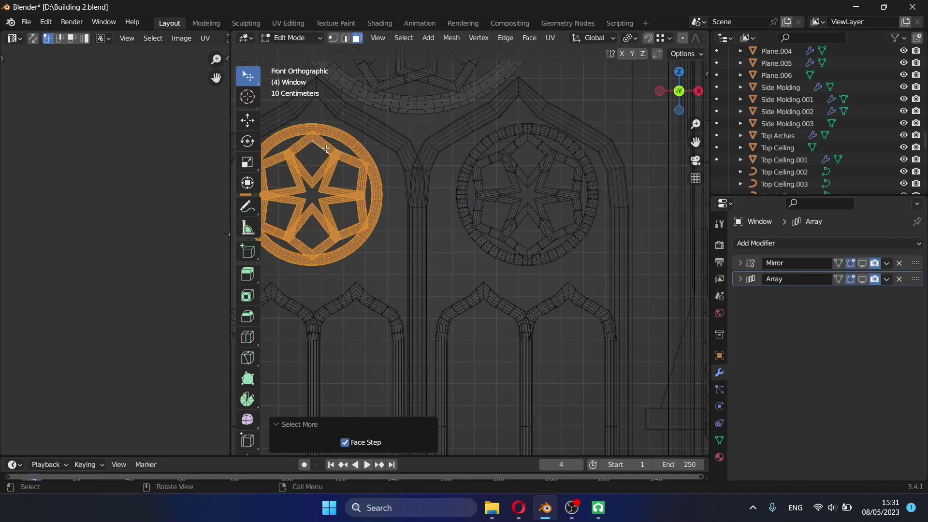
scroll(327, 149, "up", 2)
scroll(662, 265, "down", 2)
left_click(620, 249)
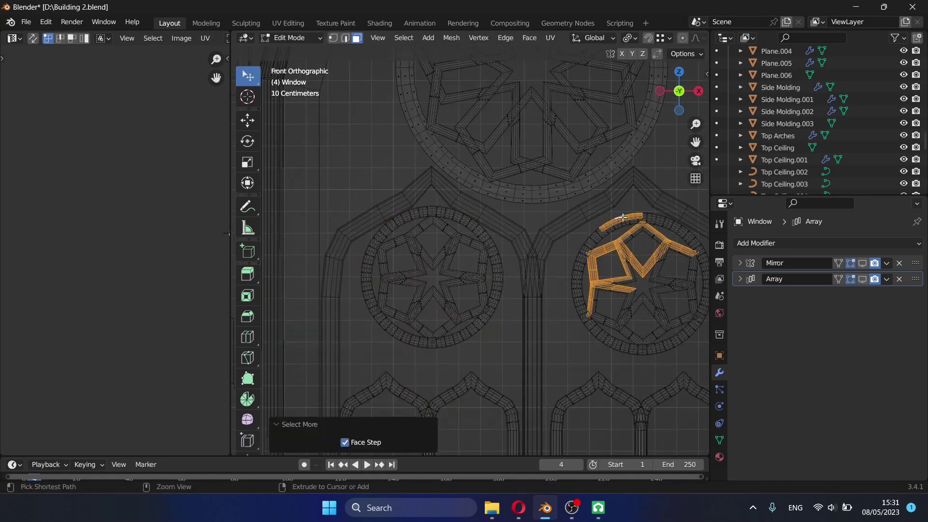
key("ctrl+KP_Add")
key("ctrl+KP_Add")
key("g")
left_click(561, 202)
scroll(561, 201, "down", 2)
key("alt+a")
scroll(554, 269, "up", 1)
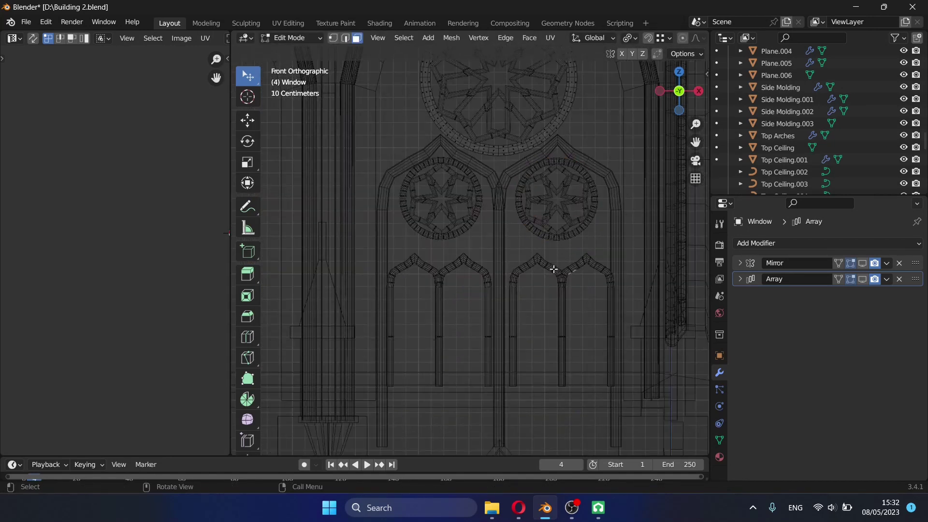
Step: Move the selected lancet arches up and to the left, set the transform pivot, then deselect them
key("g")
left_click(580, 252)
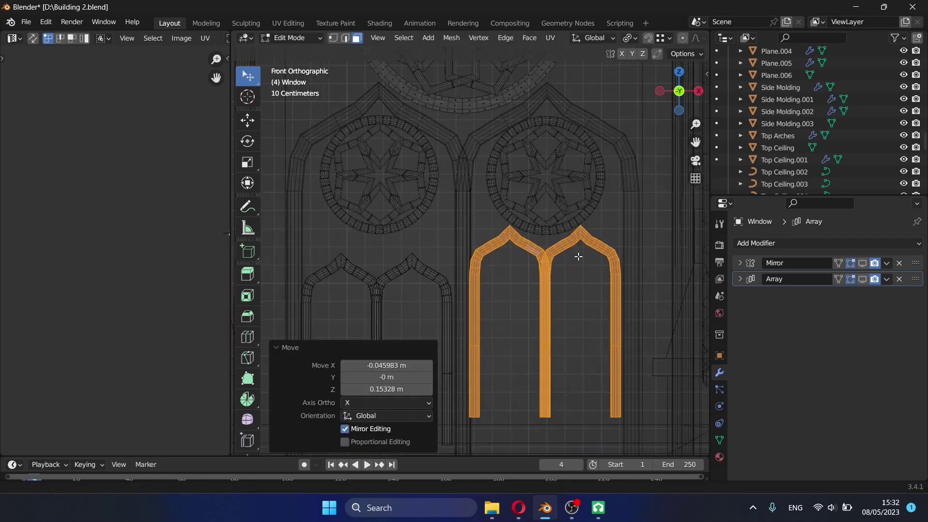
scroll(604, 251, "up", 2)
left_click(649, 92)
key("s")
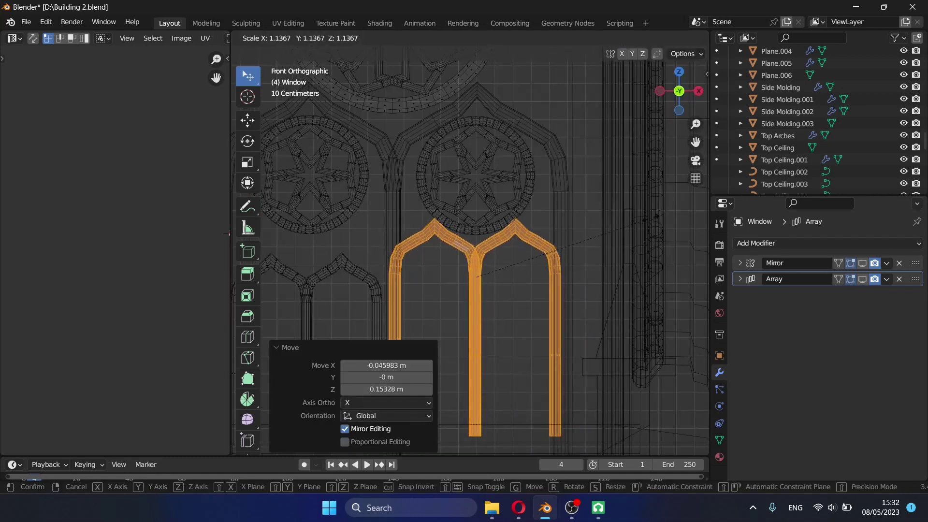
key("Escape")
scroll(344, 187, "down", 3)
left_click(477, 330)
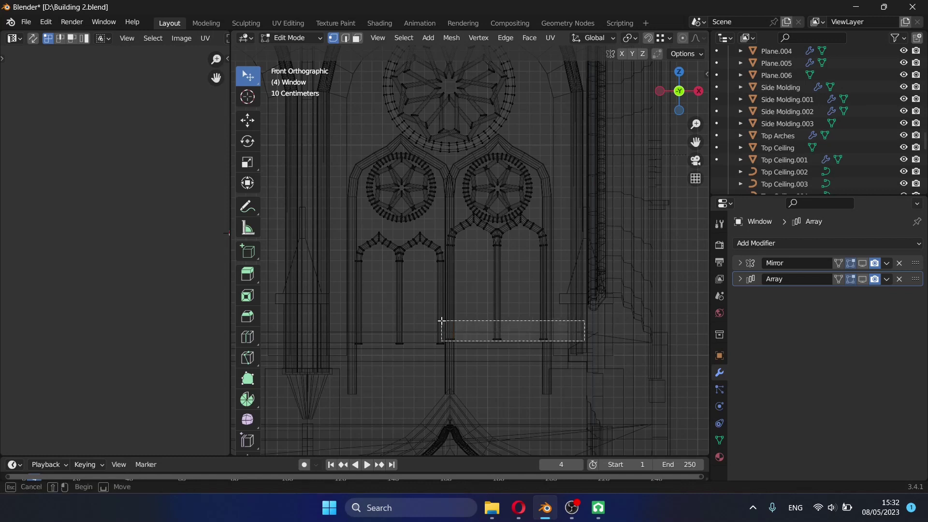
left_click_drag(441, 321, 441, 321)
scroll(535, 358, "up", 1)
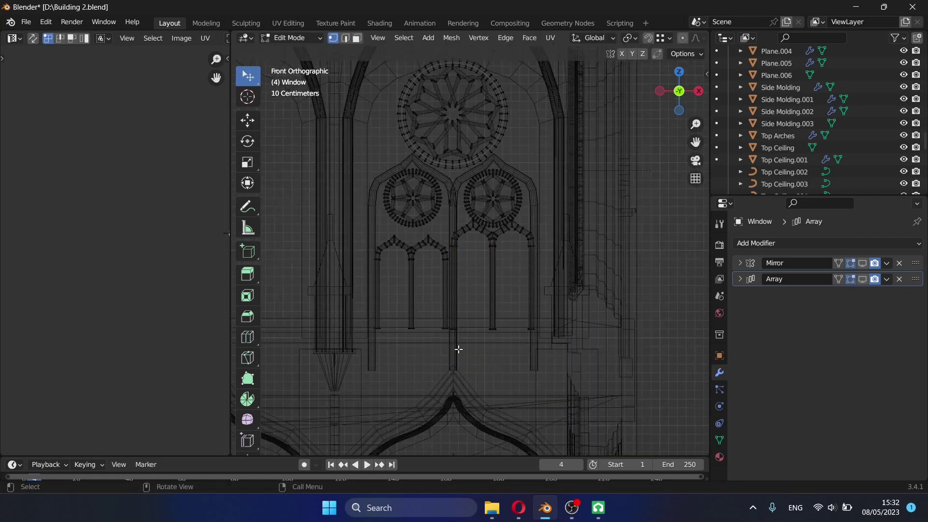
Step: Select the adjacent arch piece and grow its Edit Mode selection to the full arches and columns
key("Tab")
scroll(383, 355, "up", 2)
left_click(384, 355)
key("Tab")
key("Tab")
left_click(546, 348)
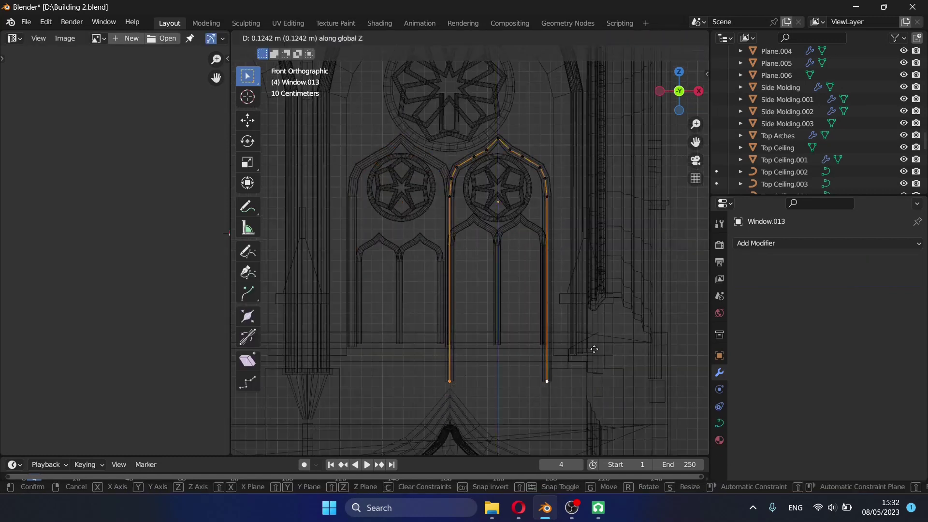
key("Tab")
scroll(416, 245, "up", 2)
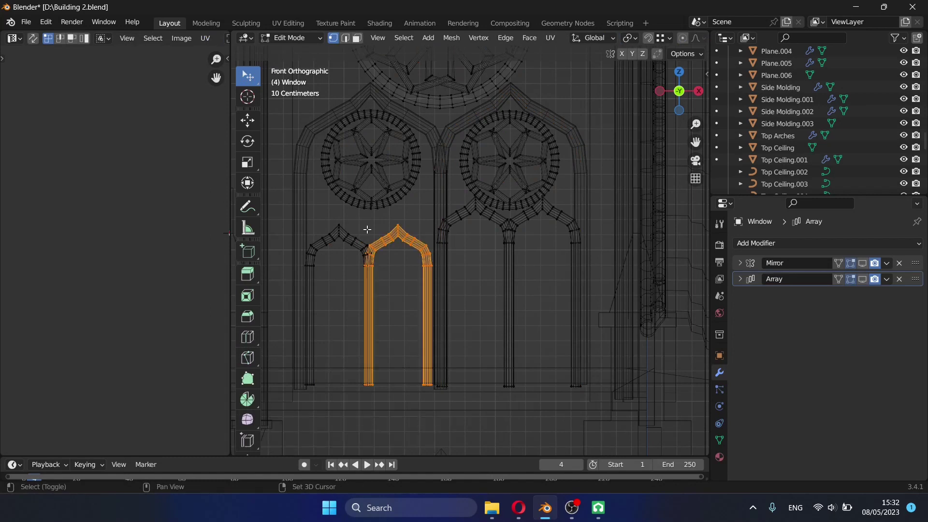
key("ctrl+KP_Add")
Step: Move the arches along X and enlarge them slightly to about 1.027
key("g")
key("x")
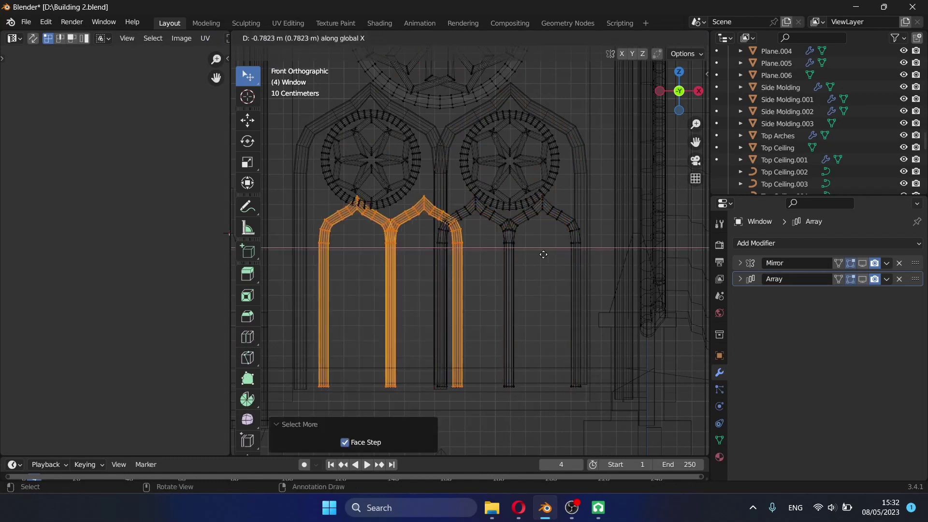
left_click(524, 251)
key("s")
left_click(555, 225)
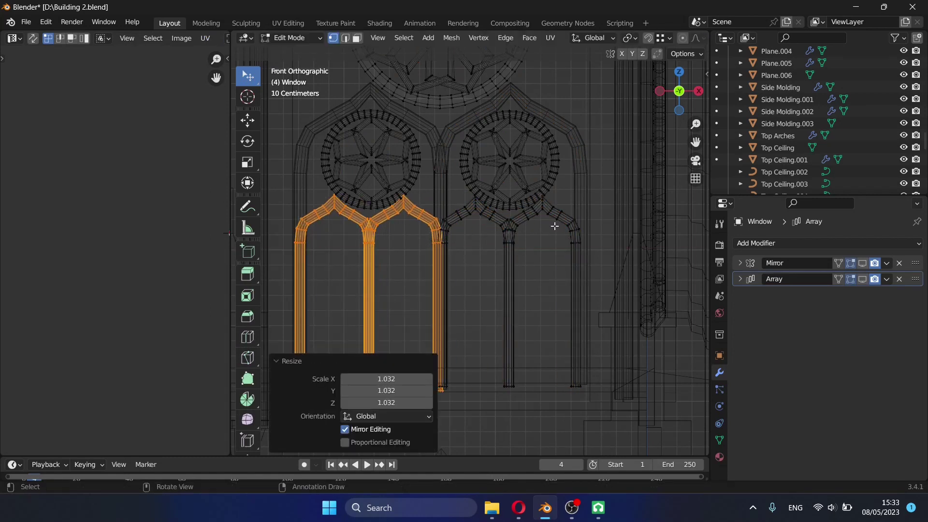
left_click(556, 226)
key("s")
left_click(559, 218)
key("g")
key("x")
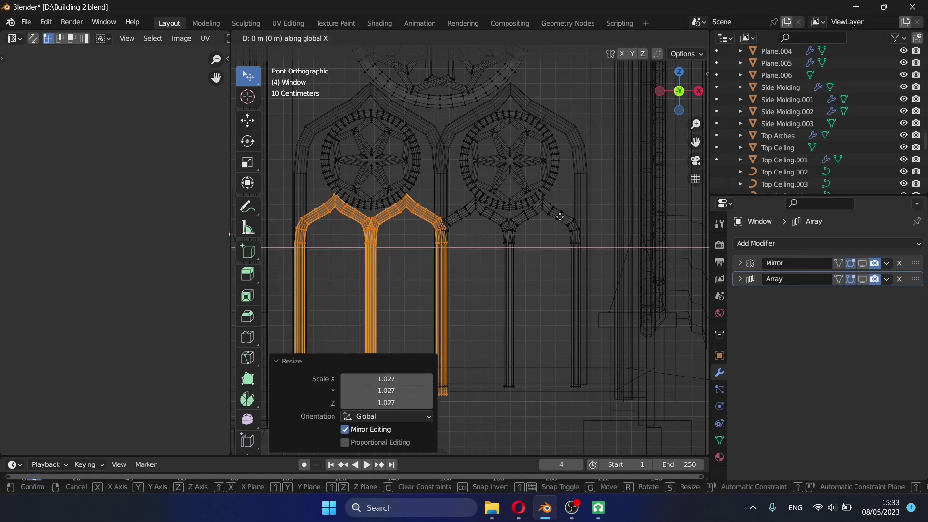
key("Escape")
key("ctrl+z")
Step: Enlarge the right arch slightly, to about 1.045, and align it along X
left_click(524, 227)
key("s")
left_click(592, 209)
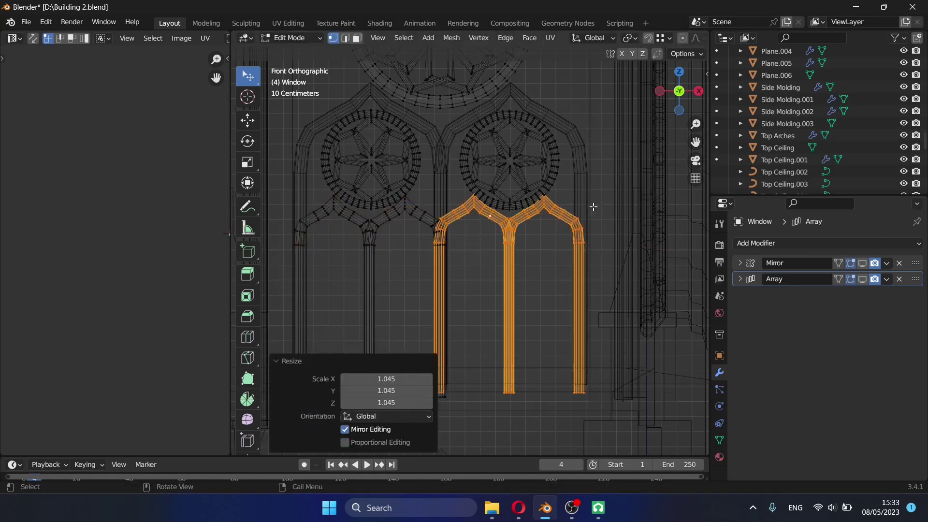
key("g")
key("x")
left_click(594, 208)
key("Tab")
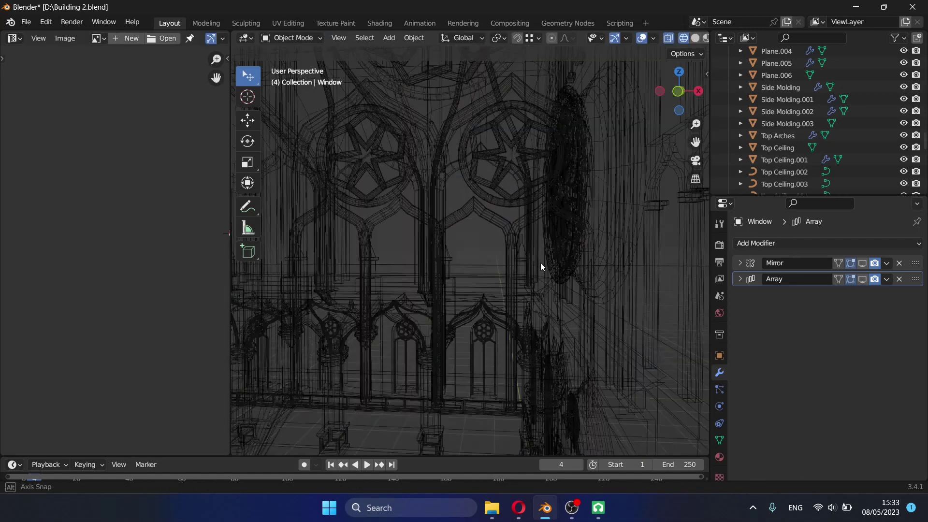
Step: Check the windows in perspective and join the Window.013 arch piece into the Window object
middle_click_drag(541, 262, 410, 268)
scroll(410, 267, "down", 5)
mouse_move(553, 296)
middle_mouse_down()
mouse_move(607, 286)
mouse_move(590, 228)
middle_mouse_up()
key("Tab")
key("Tab")
scroll(590, 227, "down", 2)
left_click(641, 251)
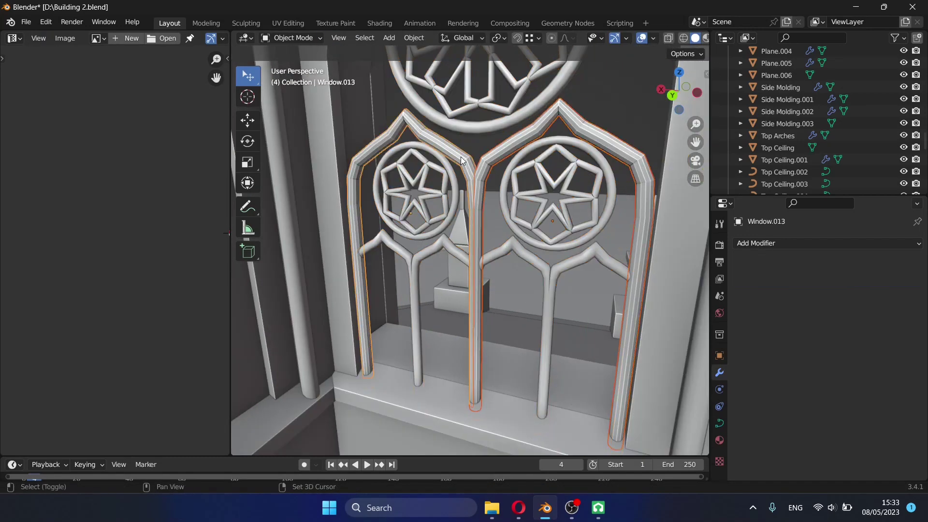
left_click(414, 37)
left_click(456, 154)
scroll(503, 257, "down", 3)
Step: In Edit Mode on the Window tracery, select the arches beneath the roundels and raise them along Z
scroll(530, 173, "up", 4)
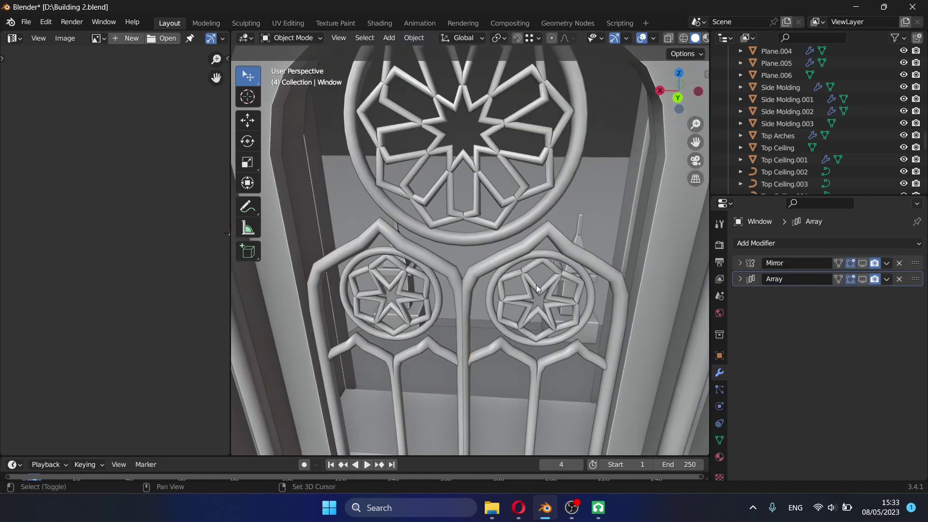
left_click(450, 234)
key("Tab")
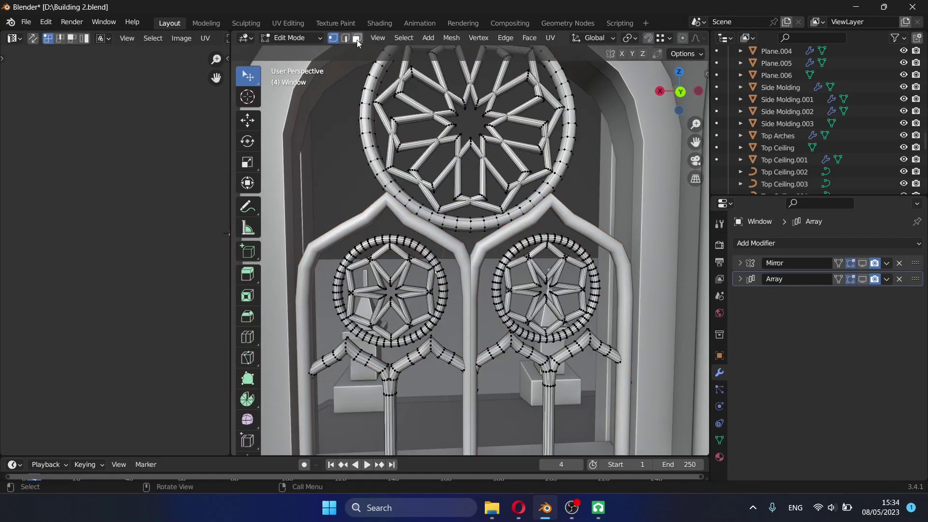
left_click(403, 371)
key("alt+a")
middle_click_drag(403, 371, 373, 331)
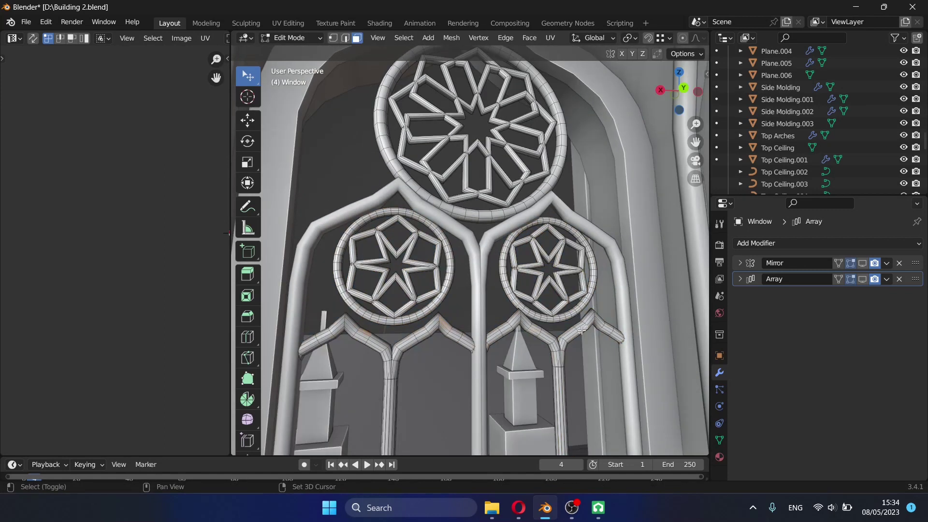
key("g")
key("z")
left_click(581, 331)
Step: Push the arches slightly back along Y by about -0.034 m and leave Edit Mode
middle_click_drag(581, 331, 492, 355)
key("g")
key("y")
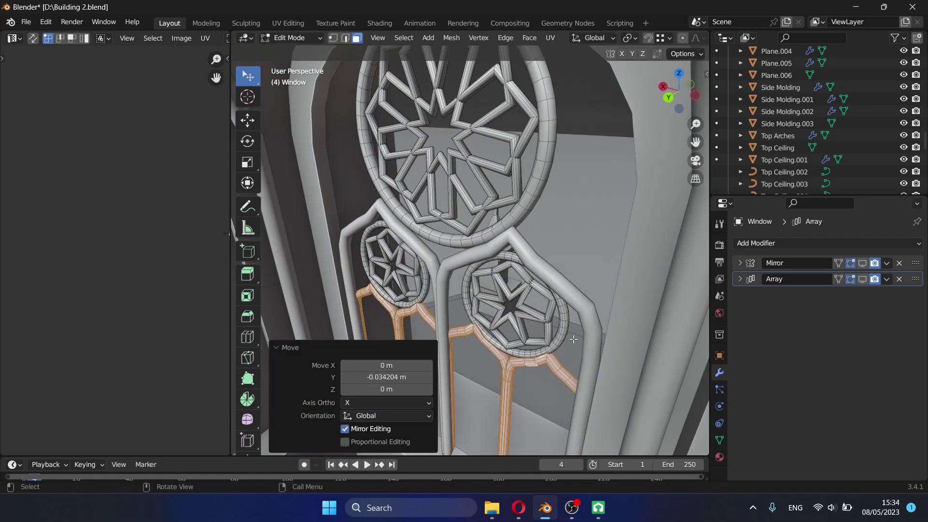
scroll(573, 340, "down", 5)
key("Tab")
middle_click_drag(391, 279, 453, 303)
key("Tab")
key("Tab")
Step: Check the building side and save Building 2.blend
scroll(597, 244, "up", 3)
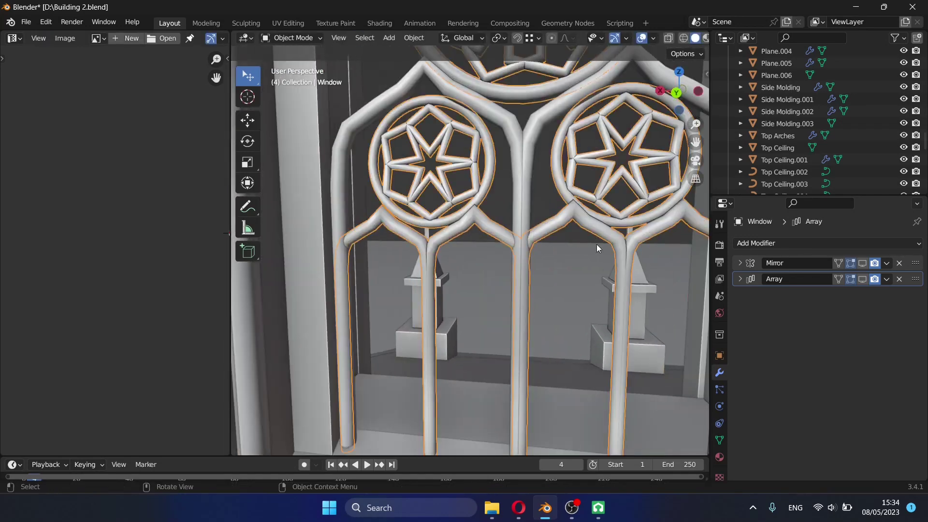
mouse_move(596, 244)
middle_mouse_down()
mouse_move(356, 257)
mouse_move(593, 231)
middle_mouse_up()
scroll(593, 231, "down", 3)
key("ctrl+s")
mouse_move(492, 250)
middle_mouse_down()
mouse_move(600, 183)
mouse_move(484, 218)
middle_mouse_up()
Step: Convert the Window.013 arch piece to a mesh and join it into the Window object
scroll(460, 234, "up", 3)
left_click(459, 234)
right_click(459, 234)
left_click(503, 237)
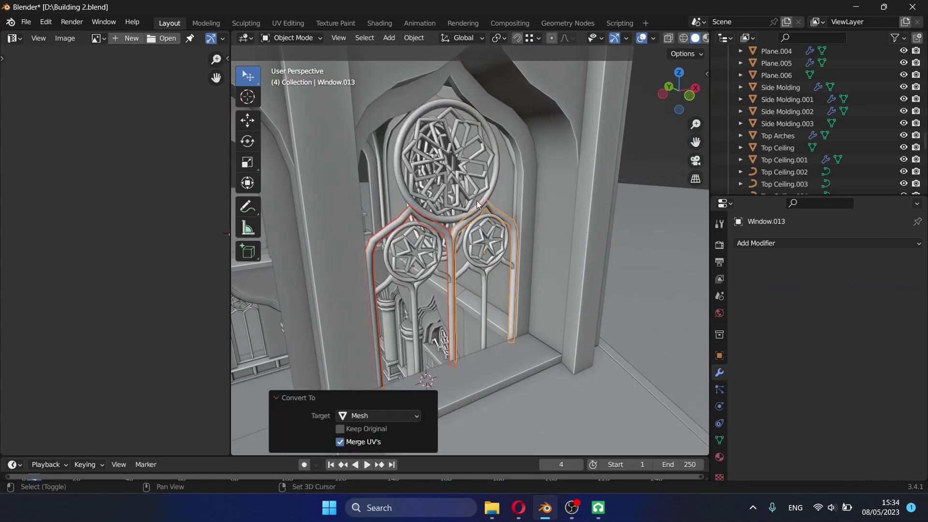
left_click(413, 38)
left_click(425, 149)
scroll(637, 195, "down", 3)
mouse_move(640, 190)
middle_mouse_down()
mouse_move(454, 297)
mouse_move(435, 271)
middle_mouse_up()
scroll(435, 271, "up", 4)
Step: Set the Window Array modifier's relative X offset to -1.43
left_click(740, 279)
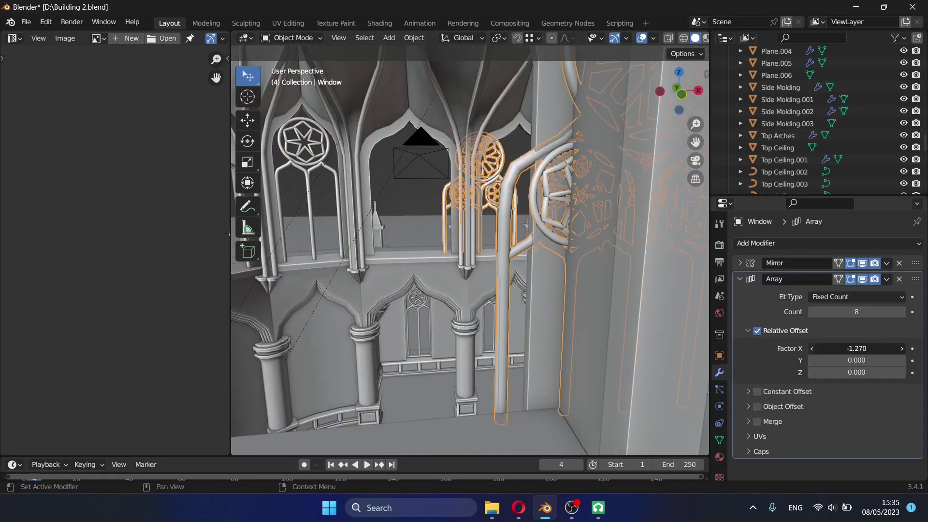
left_click_drag(856, 349, 868, 349)
left_click(869, 349)
type("-1.43")
key("Return")
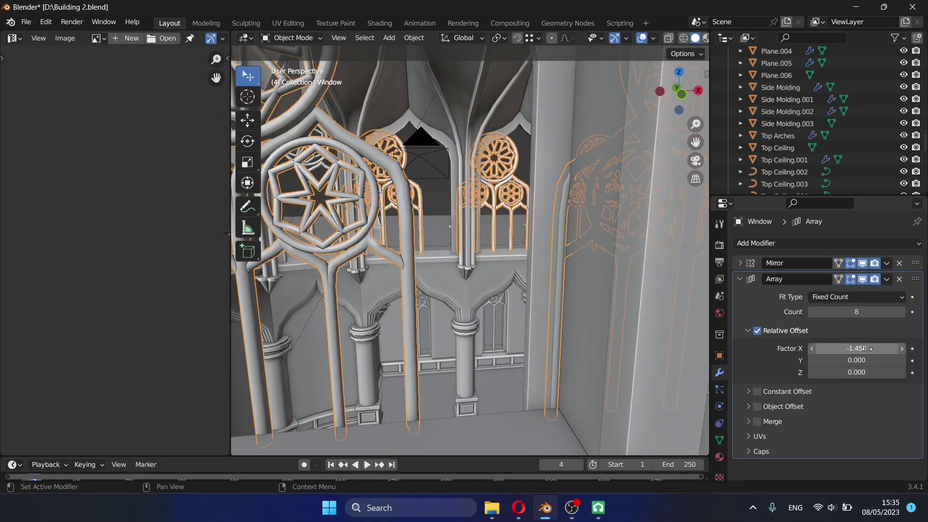
key("Return")
scroll(873, 349, "up", 1, "ctrl")
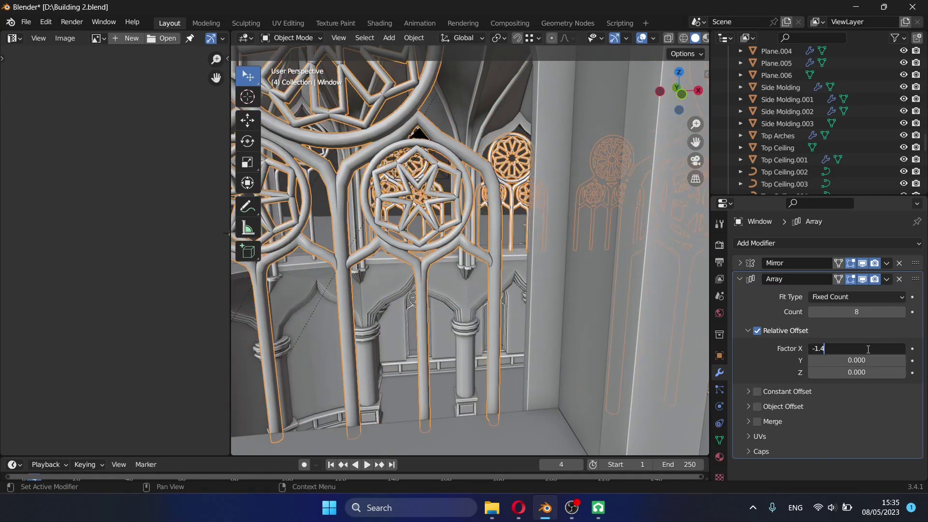
scroll(874, 349, "up", 1, "ctrl")
scroll(875, 351, "up", 1, "ctrl")
scroll(878, 351, "down", 1, "ctrl")
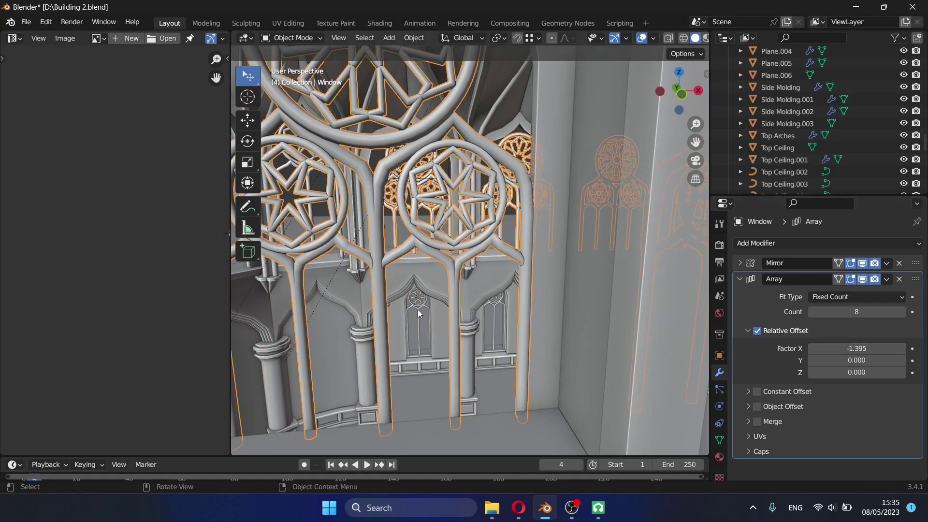
Step: Refine the Array X offset factor to -1.398 and save Building 2.blend
middle_click_drag(419, 313, 488, 317, "alt")
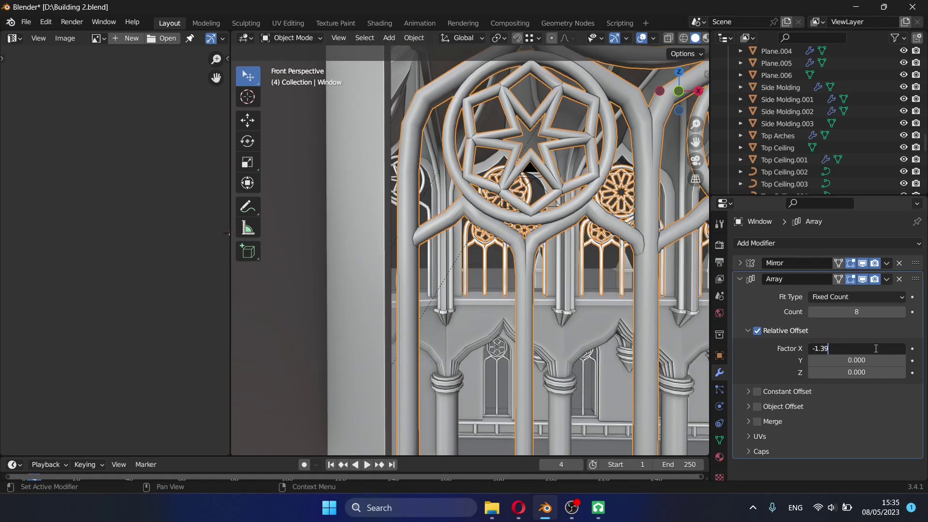
type("66")
key("Return")
left_click(876, 349)
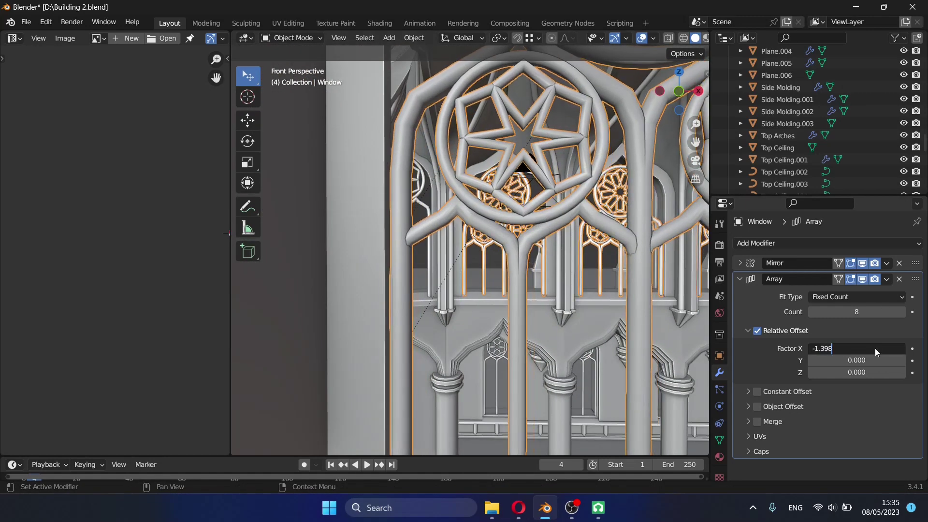
key("Return")
key("Escape")
middle_click_drag(483, 193, 364, 119)
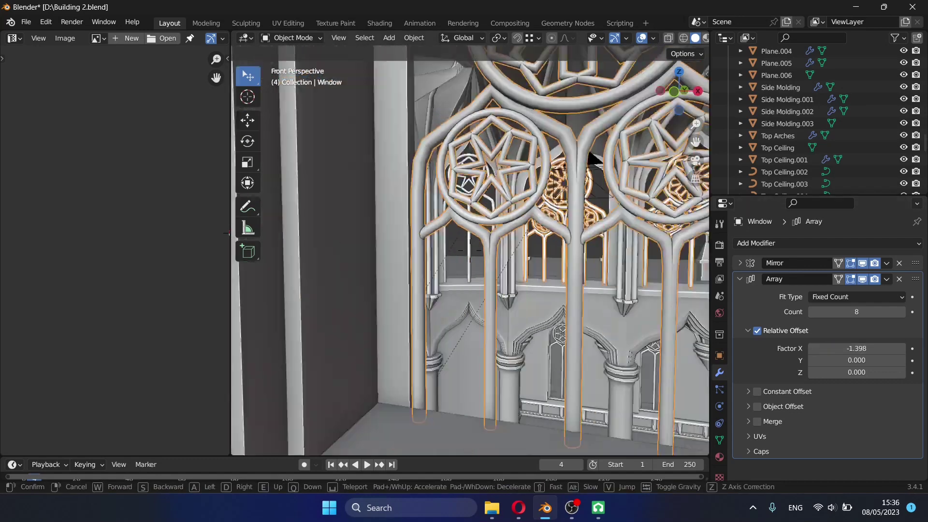
key("ctrl+s")
Step: Render the scene camera view with F12 and close the render result
key("KP_0")
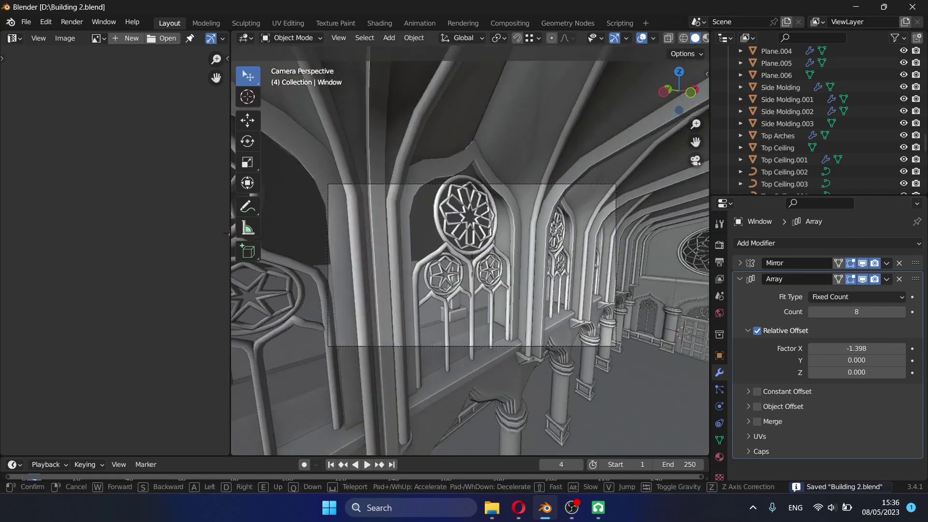
key("F12")
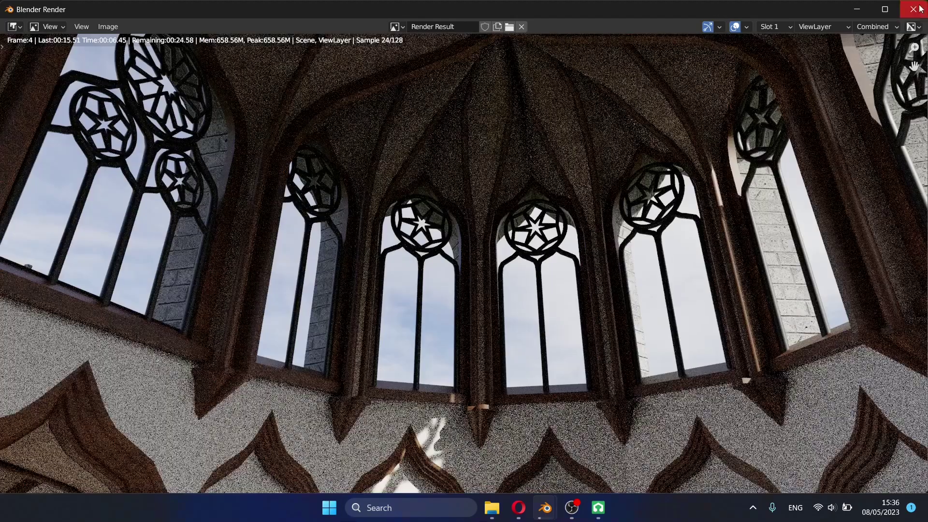
left_click(920, 9)
Step: Fly into the corridor, edit the Walls mesh, and select a floor edge beside the pillars
key("shift+grave")
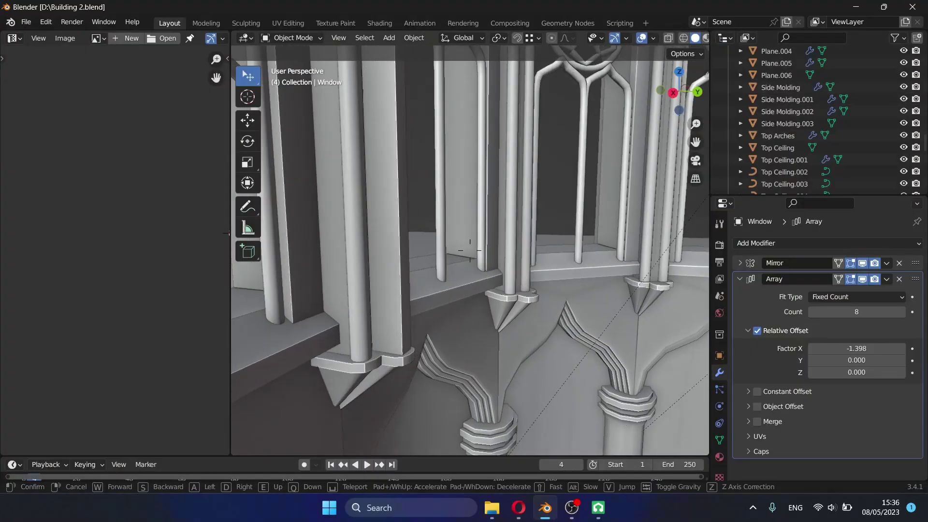
key("s")
left_click(470, 250)
key("Tab")
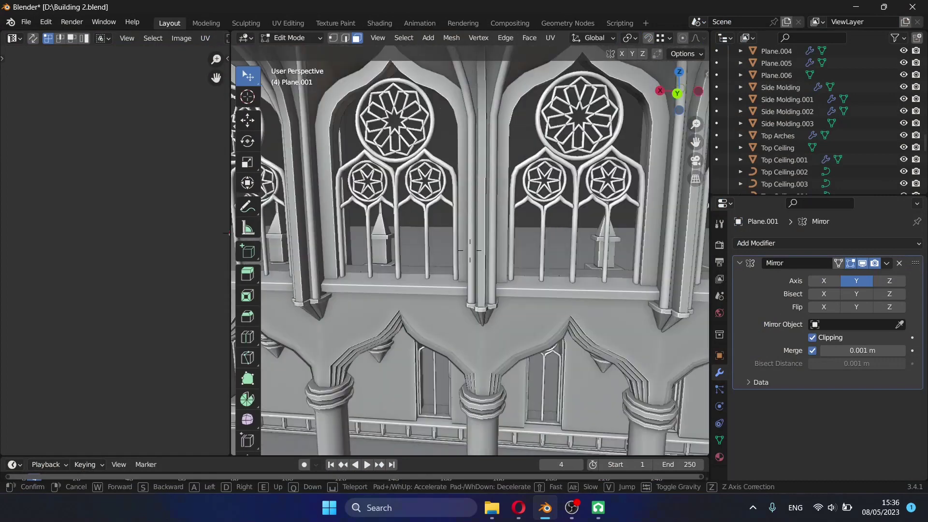
key("w")
left_click(330, 50)
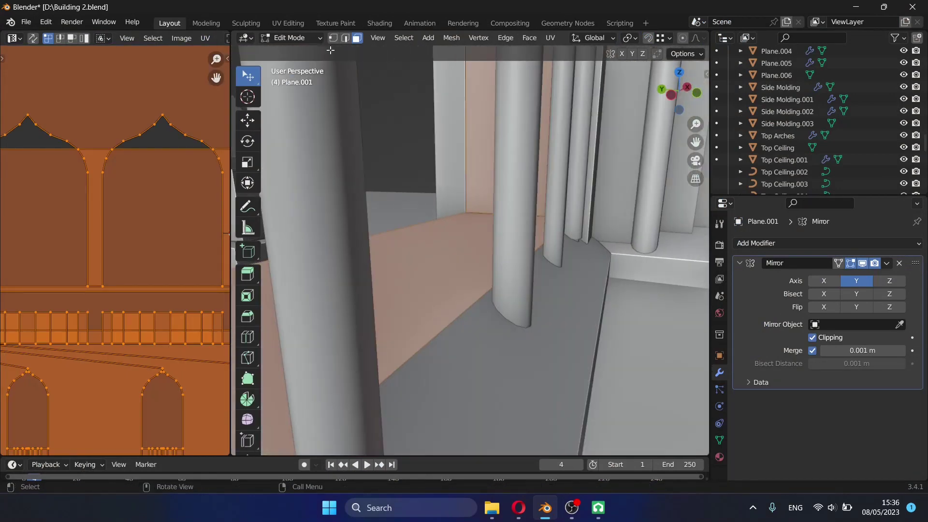
key("2")
left_click(471, 308)
key("g")
Step: Move the floor edge into place with an edge option applied, then leave Edit Mode
key("shift+grave")
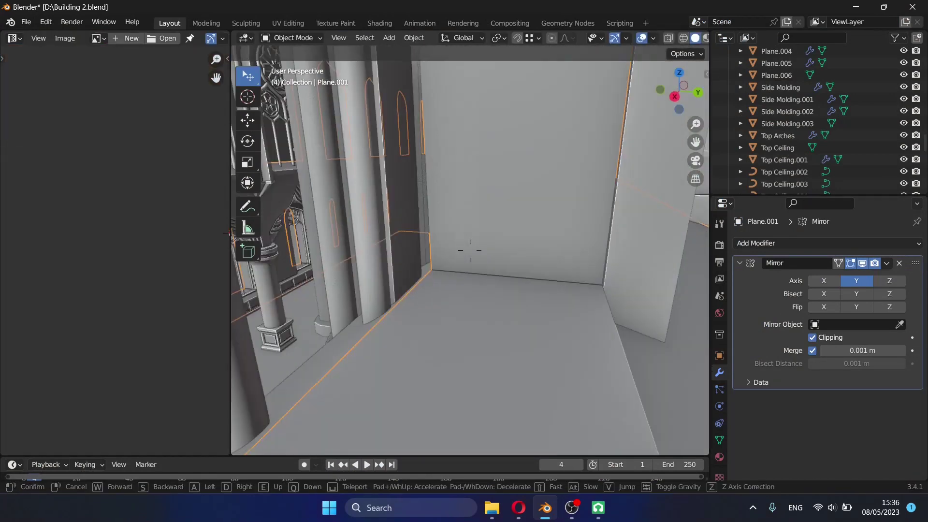
left_click(463, 293)
key("shift+grave")
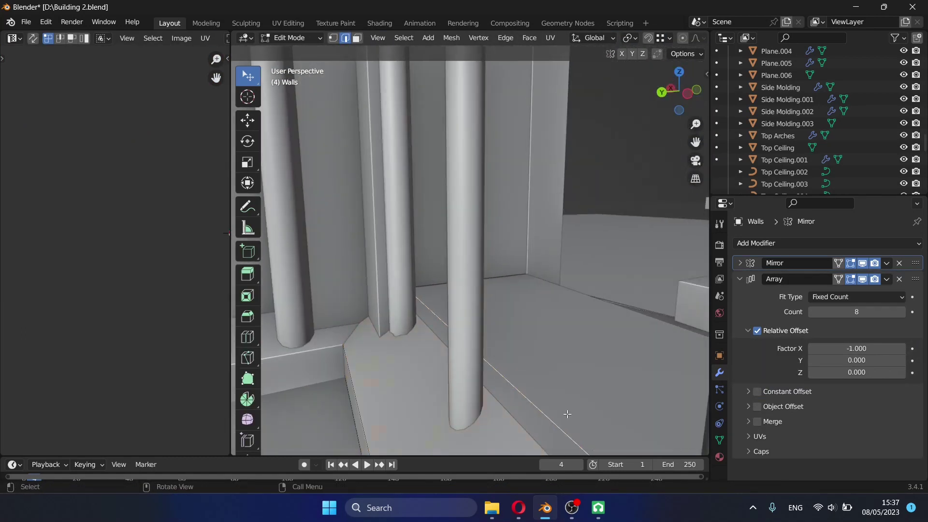
right_click(559, 410)
left_click(590, 245)
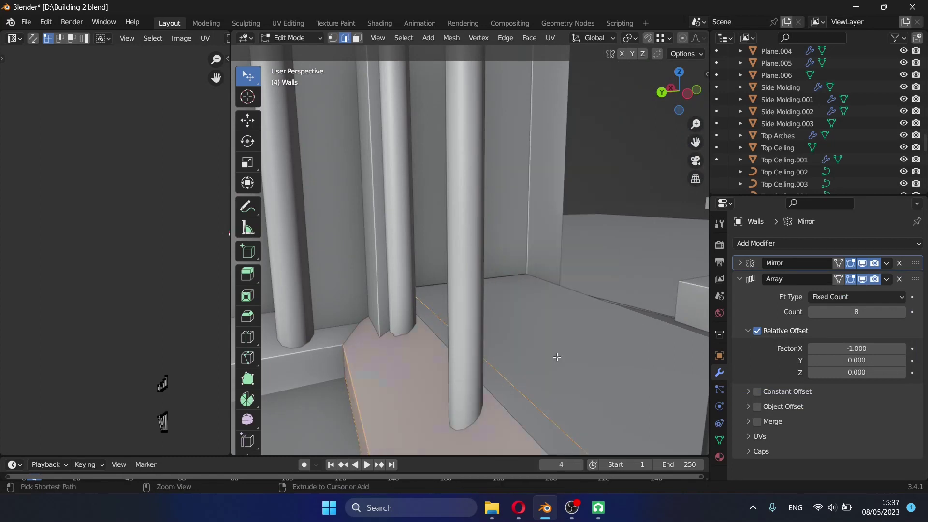
left_click(473, 402)
key("Tab")
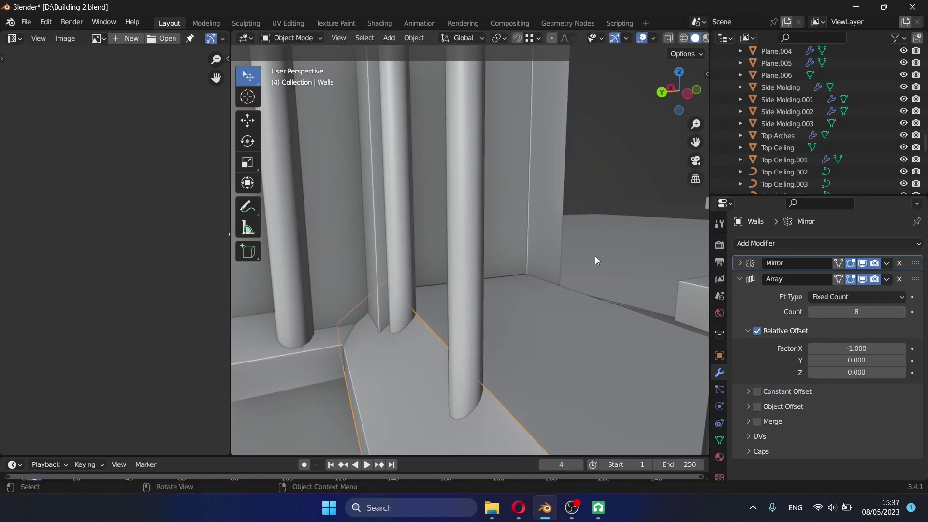
key("KP_0")
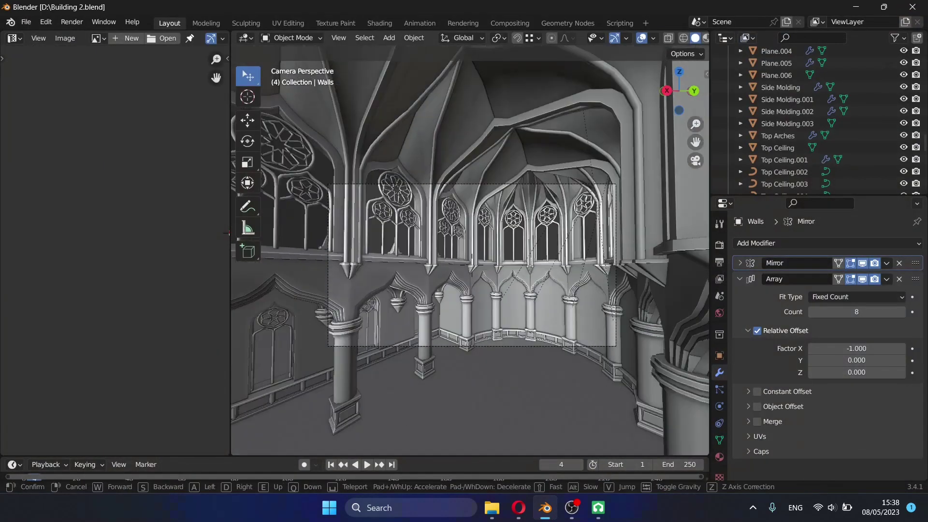
Step: Move the camera back to frame the whole nave and render it with F12
key("s")
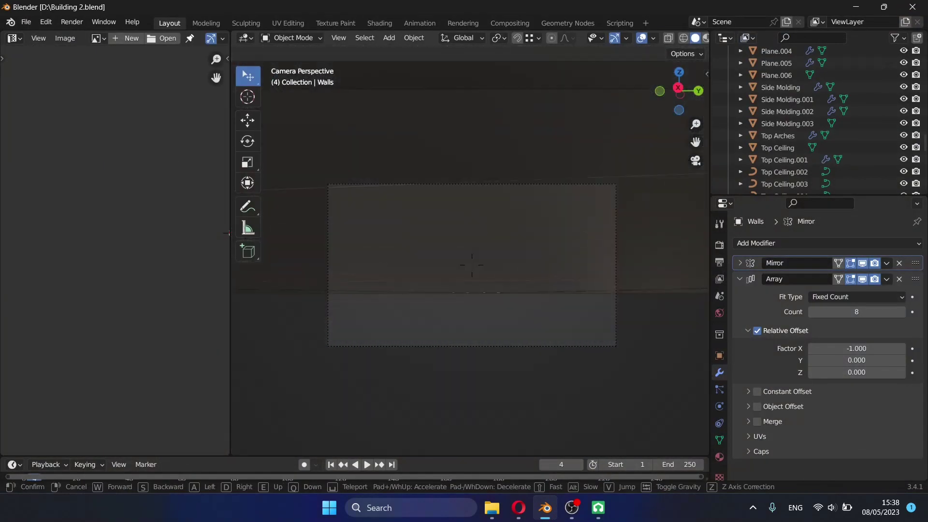
key("Return")
key("F12")
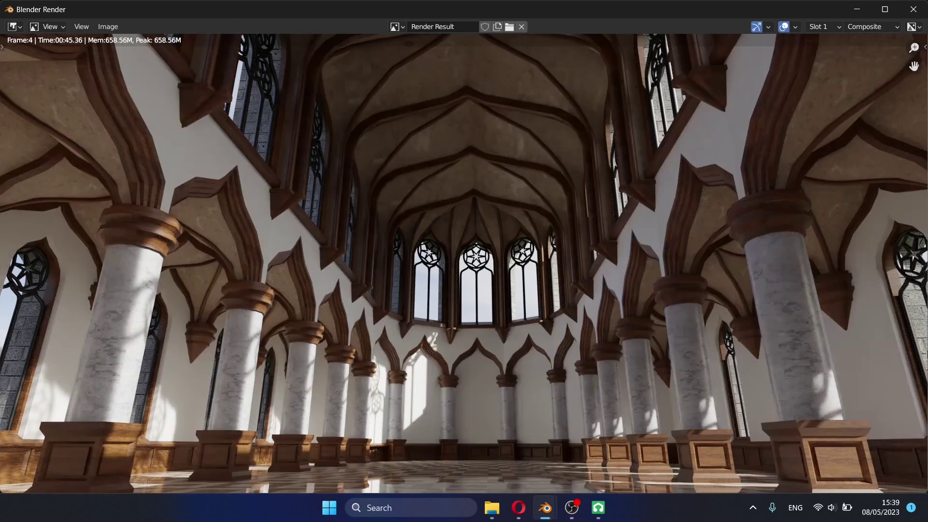
Step: Set the pivot point so each lancet tracery window scales about its own centre
left_click(914, 10)
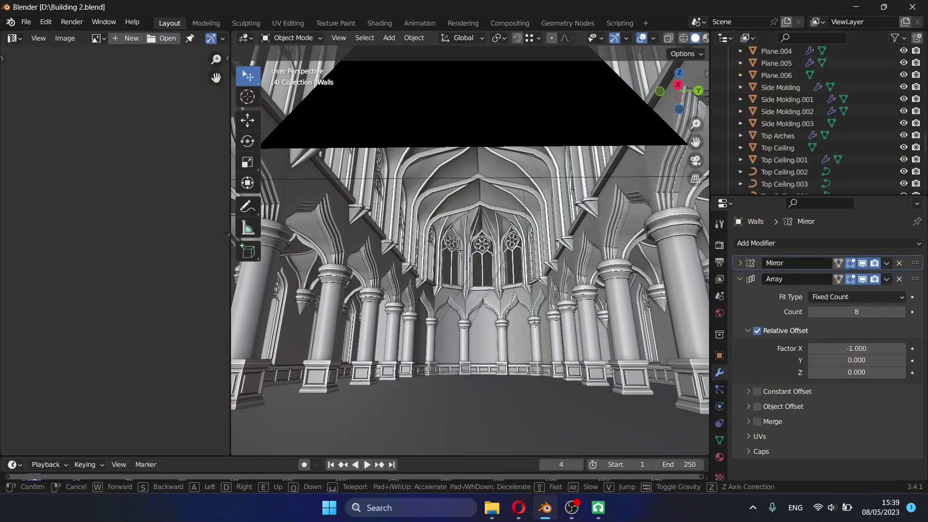
key("Tab")
key("s")
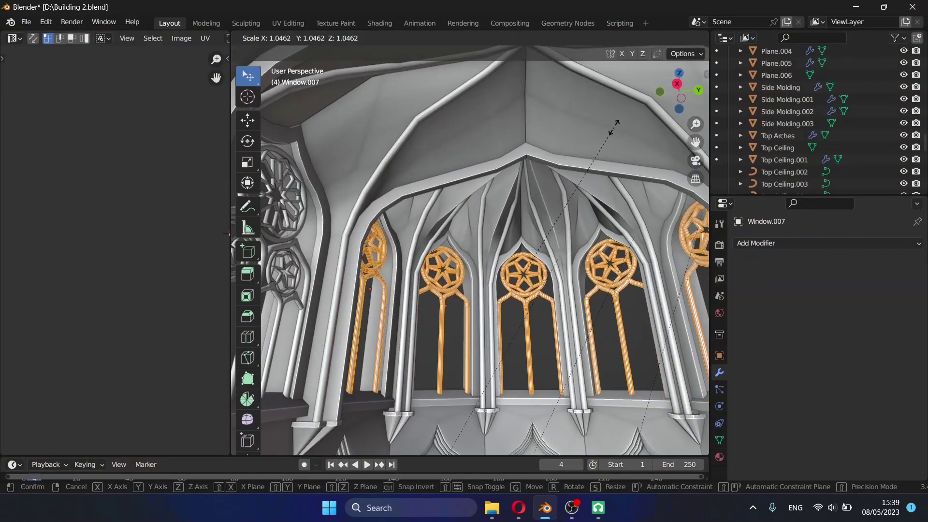
key("Escape")
left_click(638, 39)
left_click(641, 106)
key("s")
key("Escape")
left_click(637, 39)
left_click(650, 102)
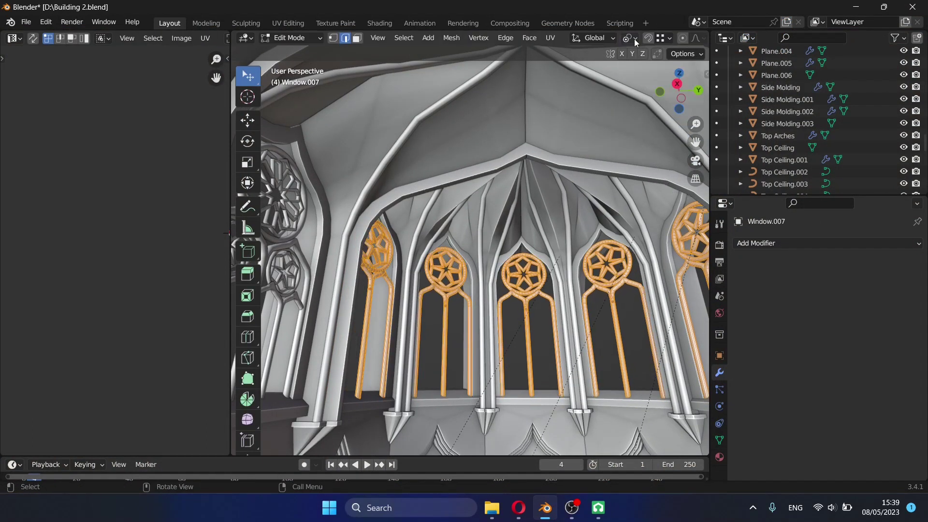
Step: Scale the lancet tracery up slightly and check it from the side view
key("s")
key("Escape")
key("KP_3")
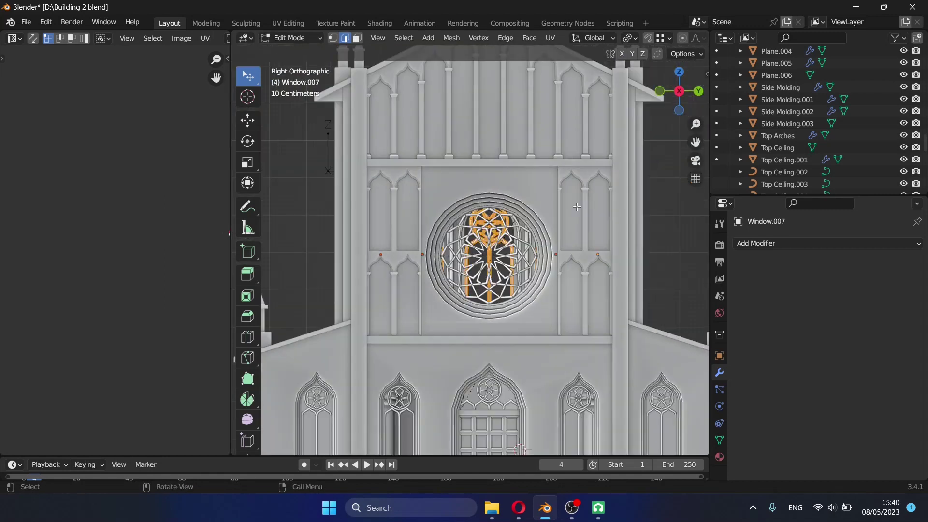
mouse_move(610, 68)
middle_mouse_down()
mouse_move(516, 283)
mouse_move(382, 266)
middle_mouse_up()
key("Tab")
Step: Add a Displace modifier to the Window with Strength 0.1, discarding a mistaken Cast modifier
left_click(754, 242)
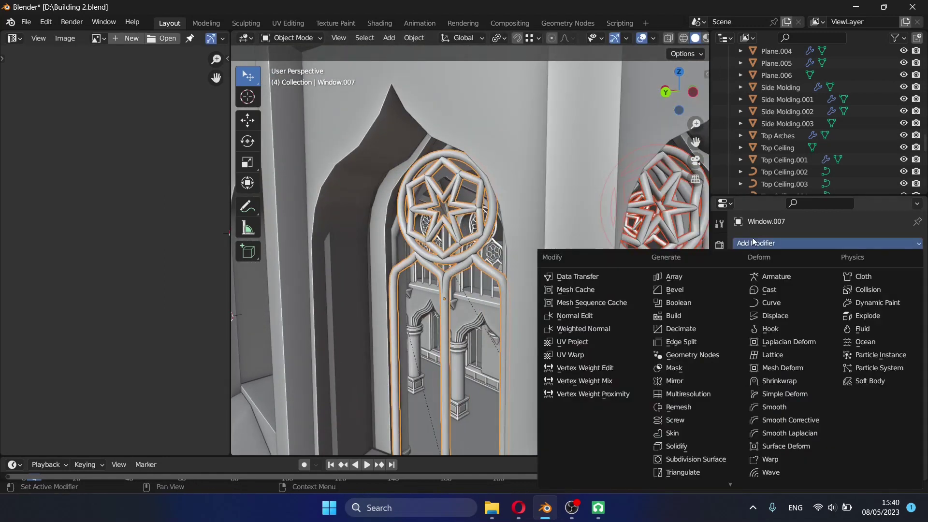
left_click(809, 291)
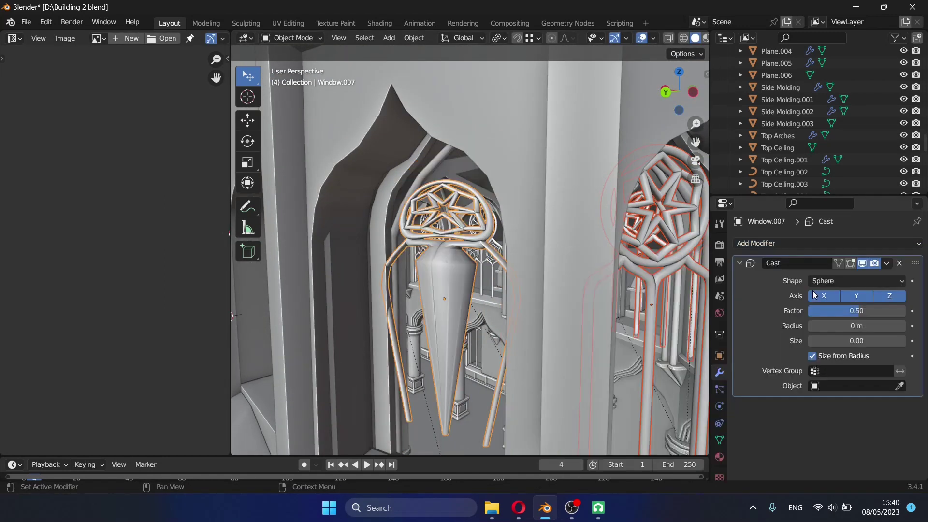
left_click(899, 263)
left_click(838, 245)
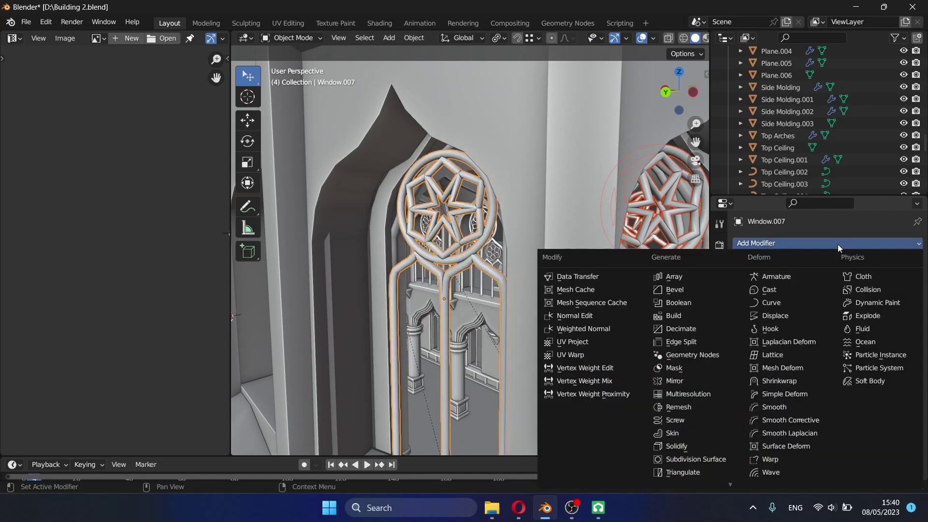
left_click(775, 315)
left_click(856, 338)
type("0.1")
key("Return")
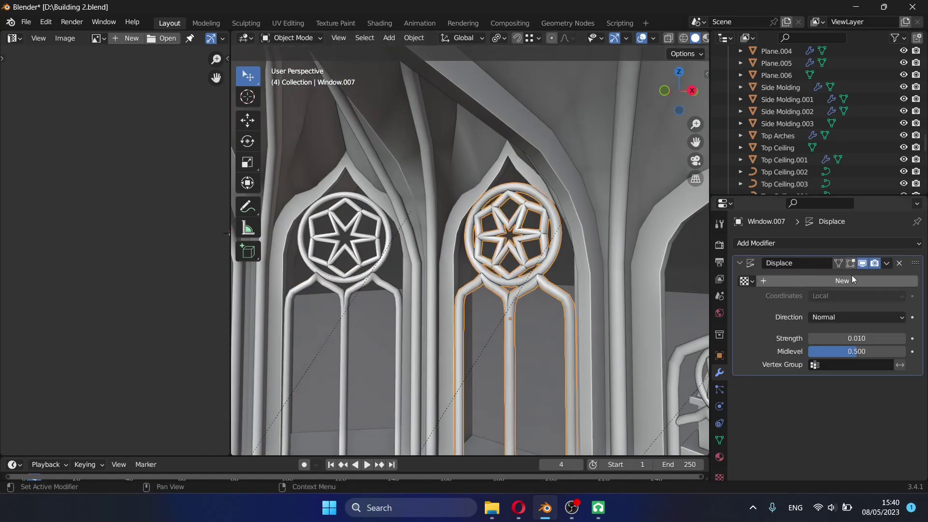
Step: Select the rose-window tracery faces and shift them 0.014 m along X
key("shift+grave")
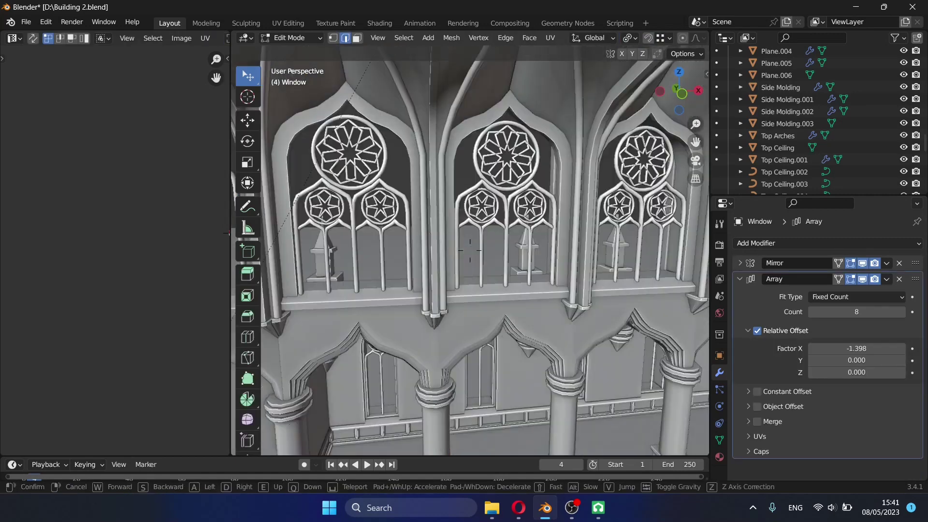
key("w")
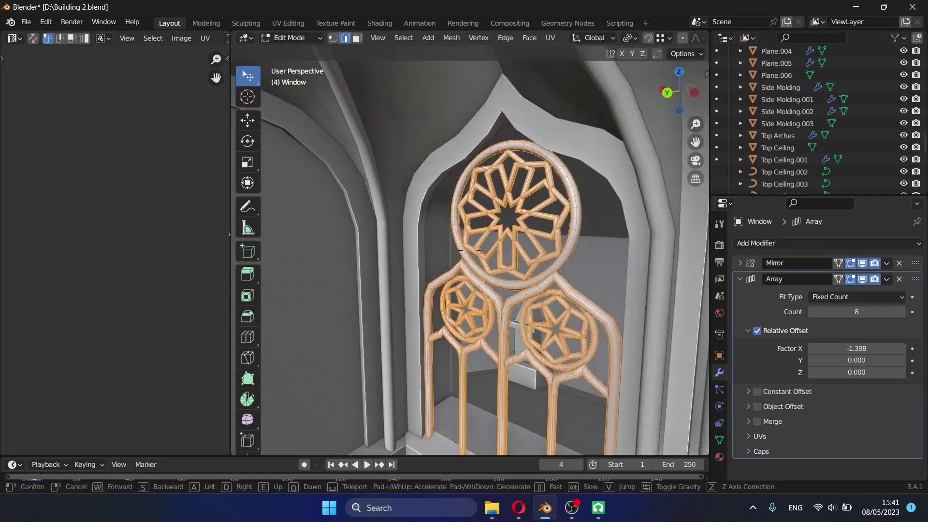
left_click(470, 250)
key("3")
left_click(552, 266)
left_click(508, 259, "shift")
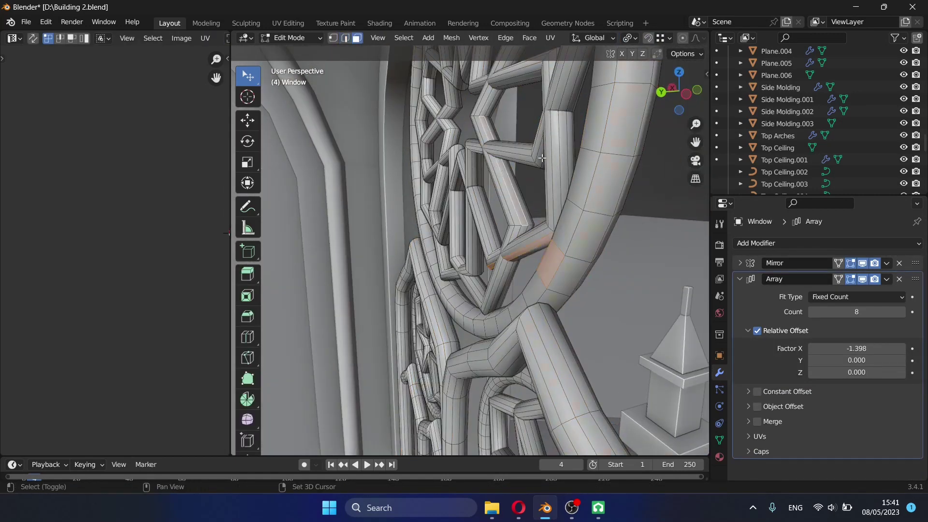
key("ctrl+KP_Add")
key("ctrl+KP_Add")
key("ctrl+KP_Add")
key("ctrl+KP_Add")
key("ctrl+KP_Add")
key("g")
key("x")
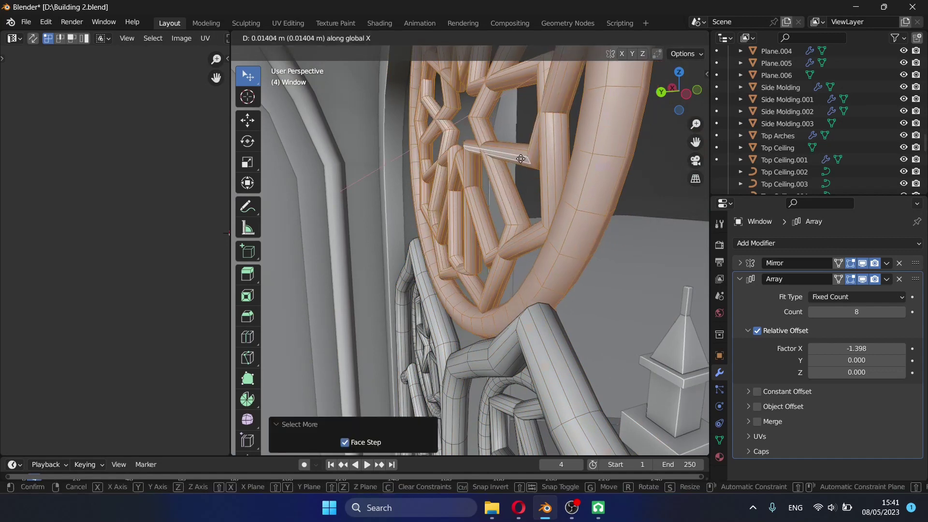
key("Escape")
key("Tab")
Step: Walk back to a wide interior view and save Building 2.blend
key("shift+grave")
key("w")
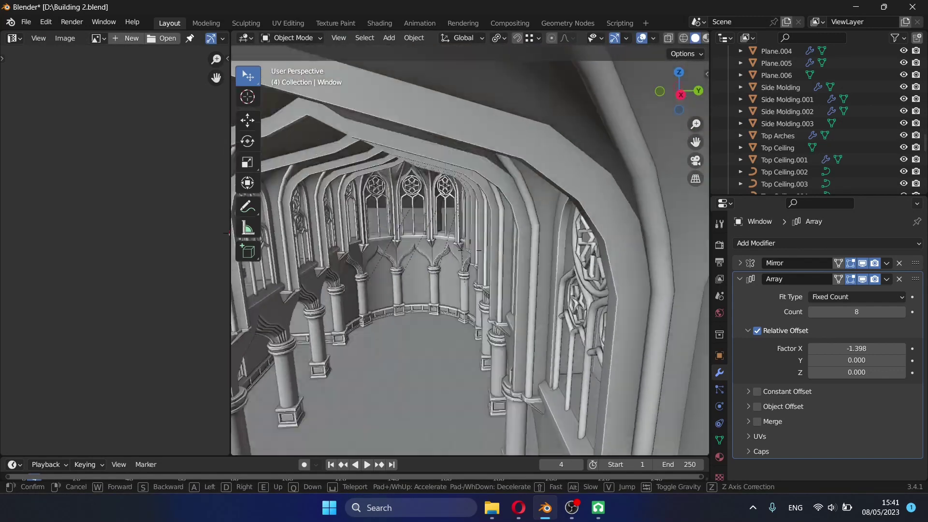
key("ctrl+s")
key("Escape")
key("KP_0")
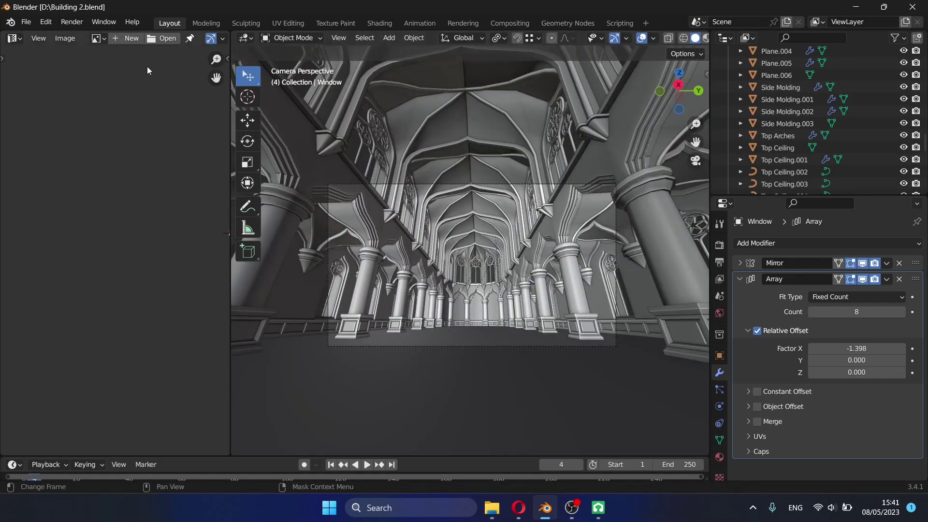
Step: Show the previous Render Result in the image editor, then merge that area into the 3D view
left_click(98, 38)
left_click(145, 124)
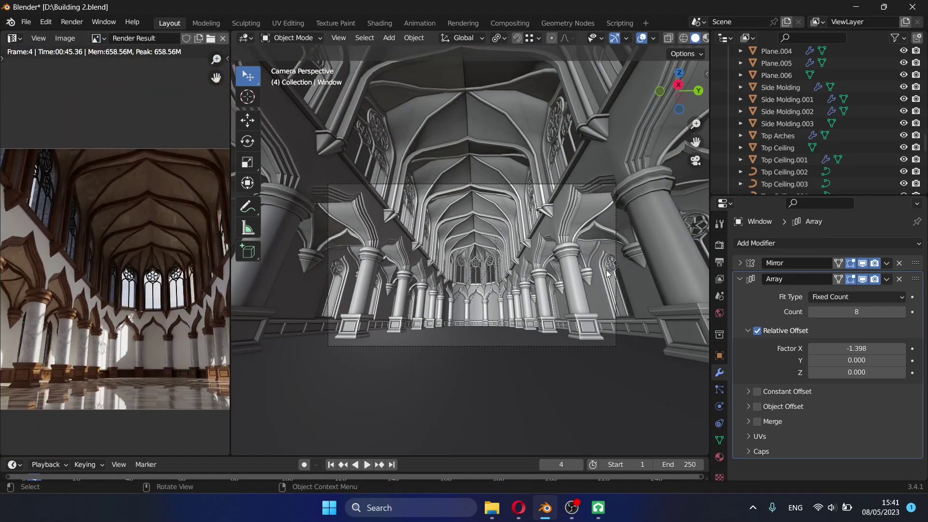
right_click(230, 254)
left_click(208, 286)
left_click(145, 241)
Step: Walk the camera to a side-aisle viewpoint and render it with F12
key("shift+grave")
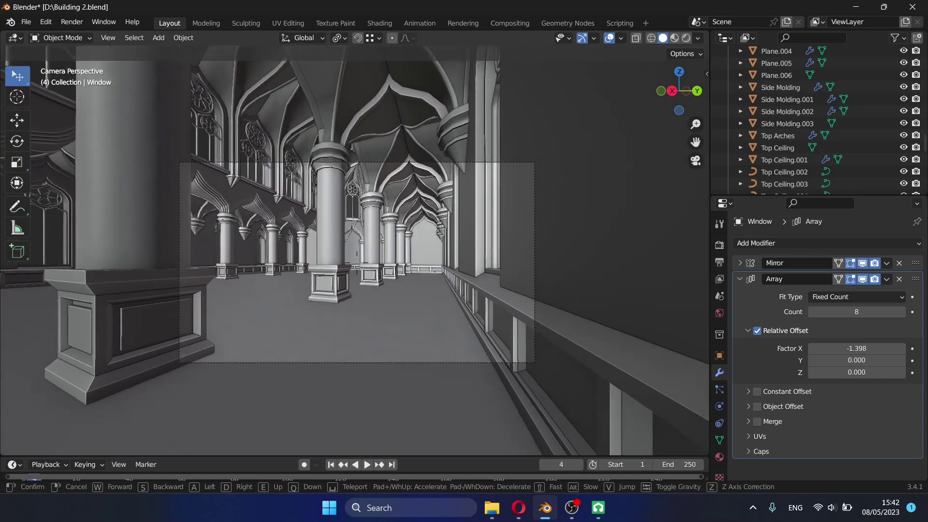
left_click(358, 261)
left_click(719, 440)
key("F12")
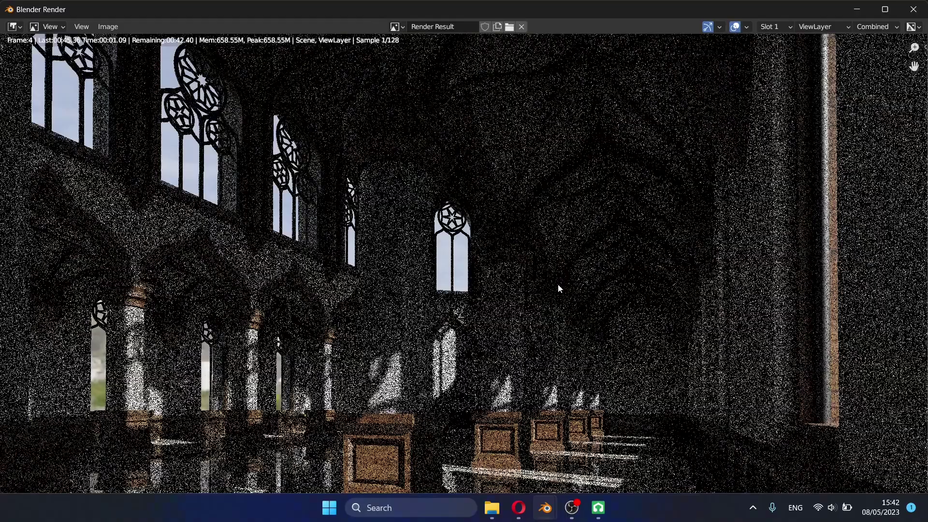